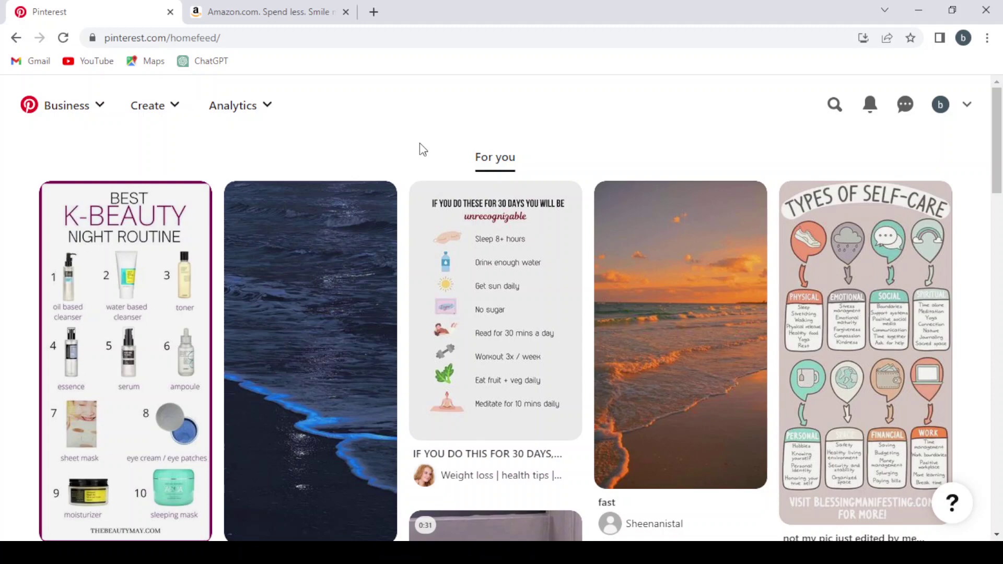
# - Search Pinterest for 'Home Gym Equipment'
pyautogui.scroll(-3, 423, 149)
pyautogui.scroll(3, 423, 150)
pyautogui.click(834, 106)
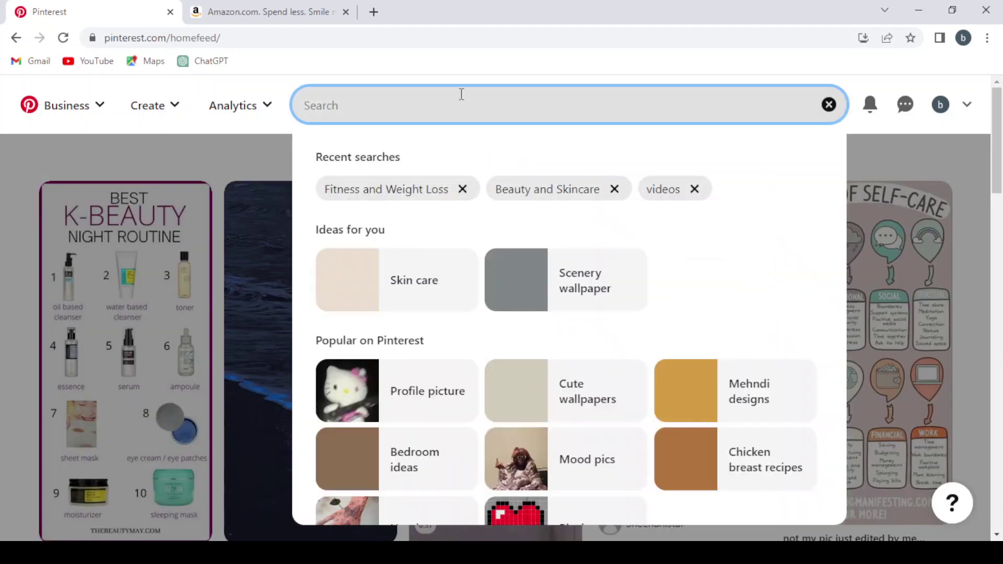
pyautogui.write('Home Gym Equipment')
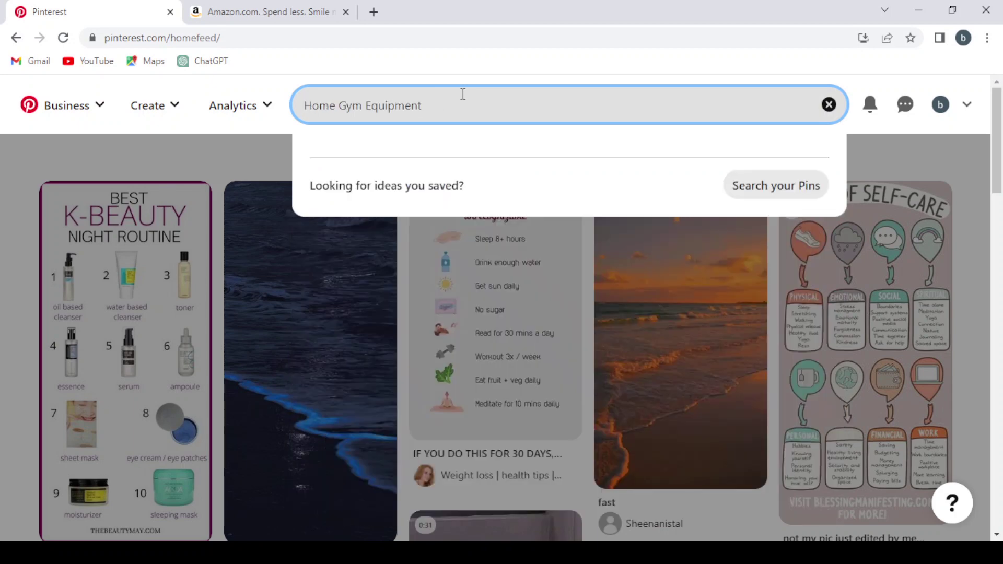
pyautogui.press('Return')
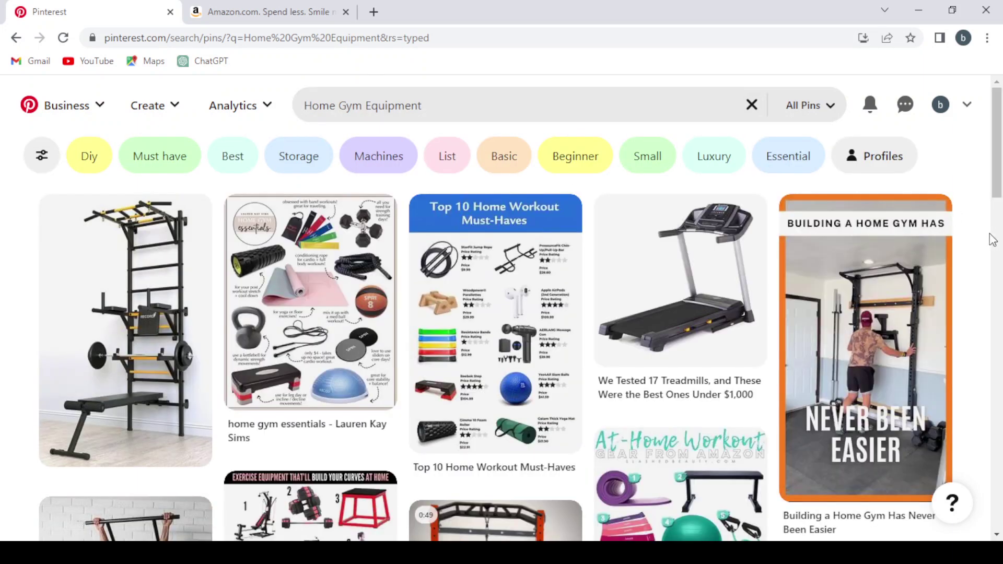
# - Browse the Home Gym Equipment results, such as gym essentials, treadmills and workout must-haves
pyautogui.scroll(-2, 993, 240)
pyautogui.scroll(2, 992, 240)
pyautogui.scroll(-3, 992, 240)
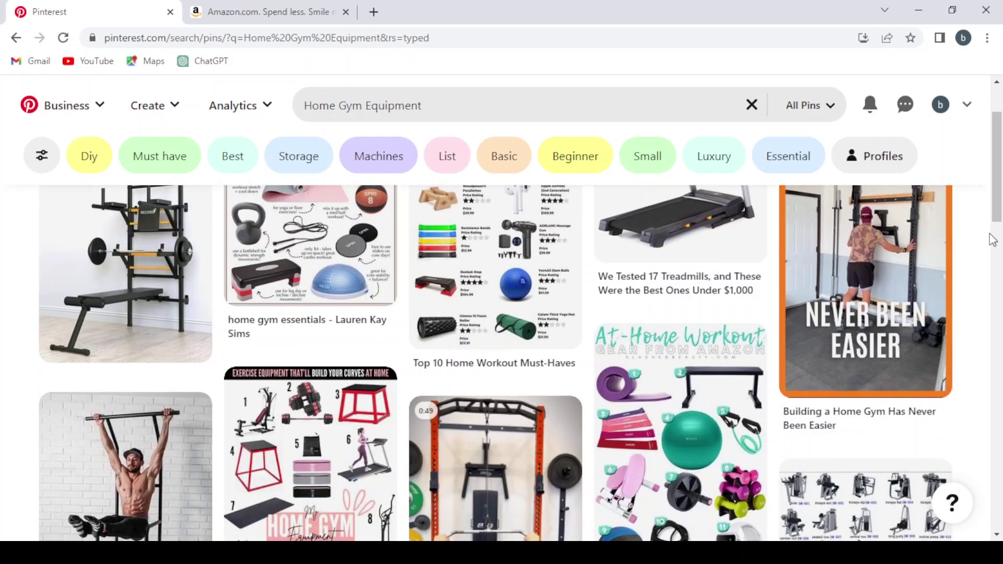
pyautogui.scroll(-5, 992, 240)
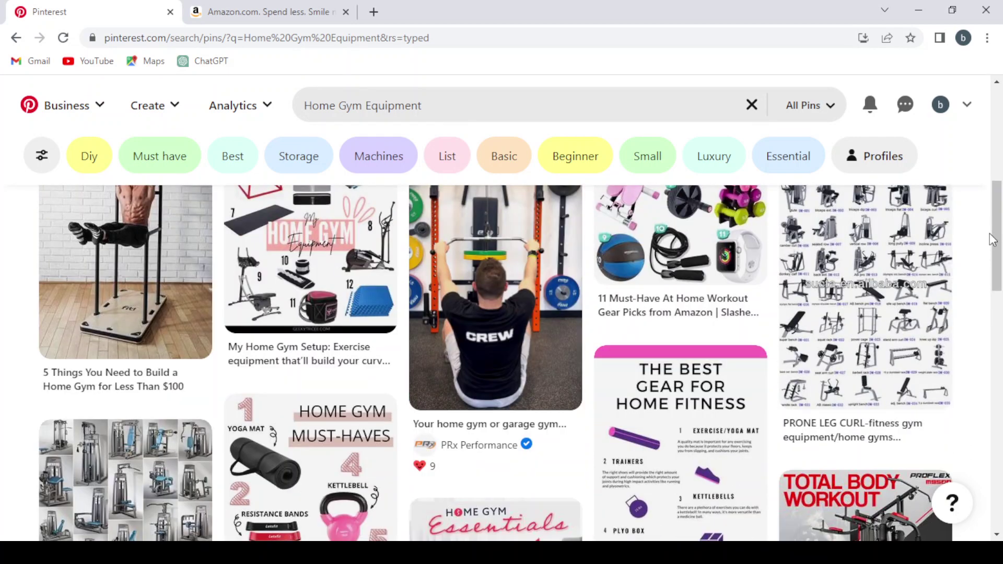
pyautogui.scroll(-3, 992, 240)
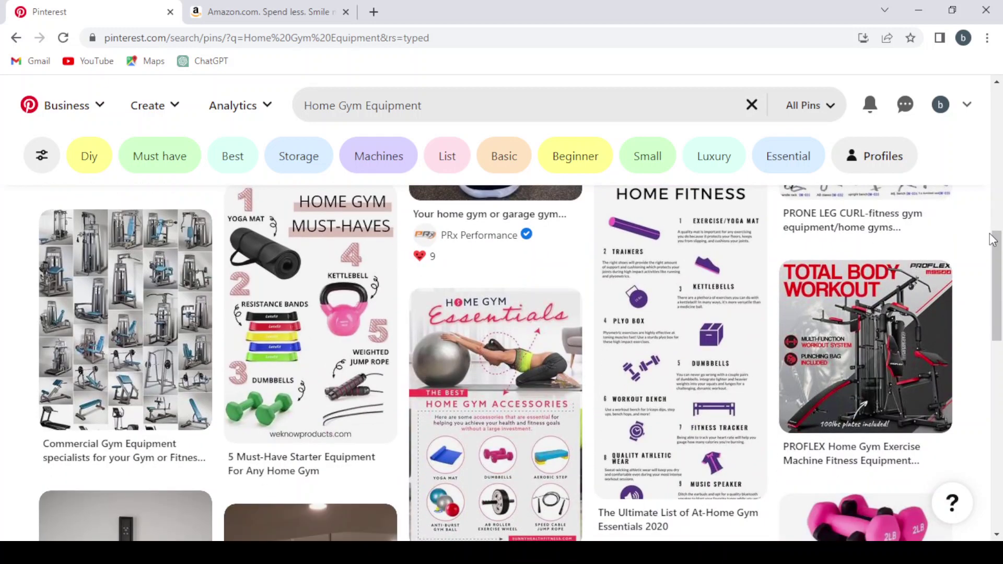
pyautogui.scroll(-2, 992, 240)
pyautogui.scroll(-3, 992, 337)
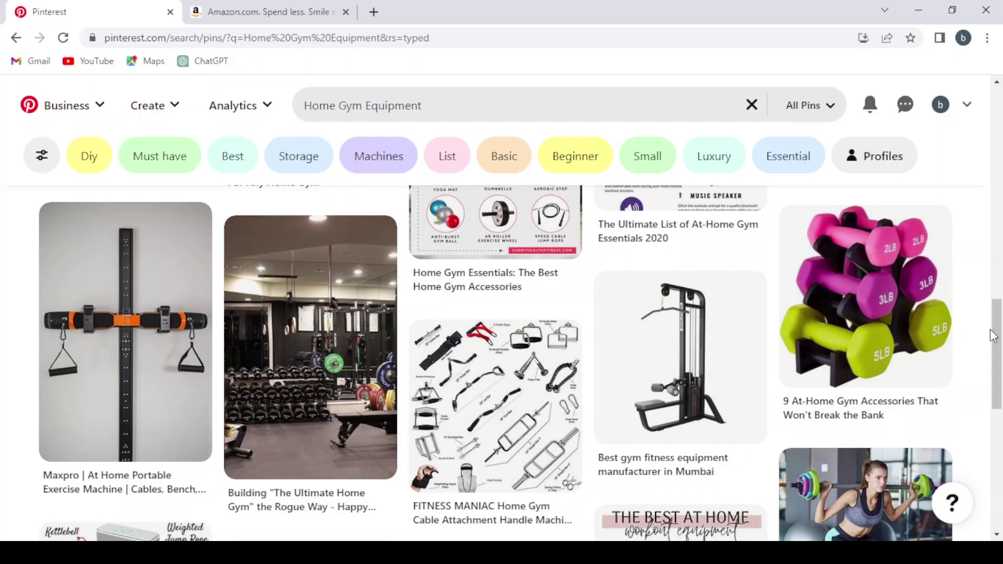
pyautogui.scroll(-7, 992, 336)
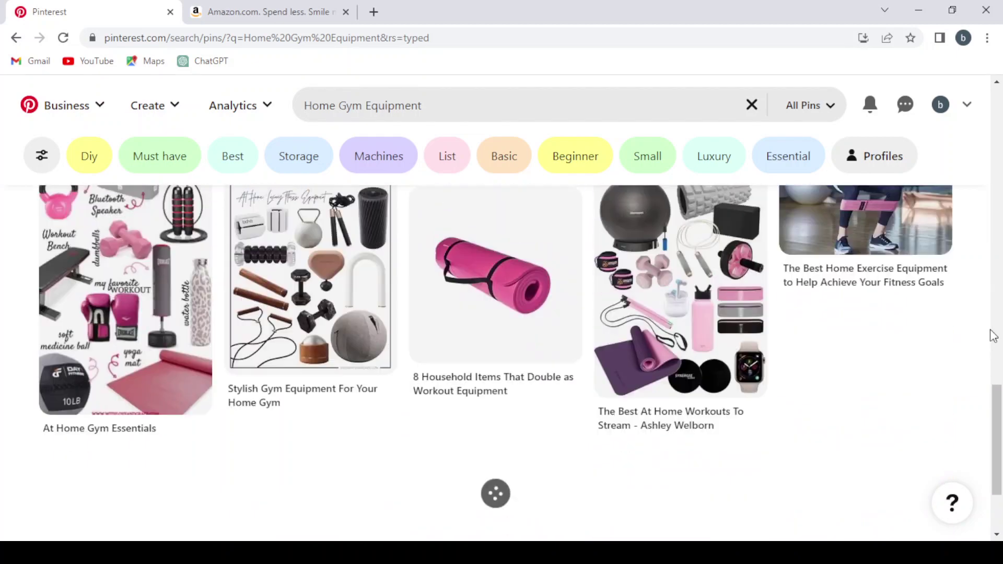
pyautogui.scroll(9, 992, 335)
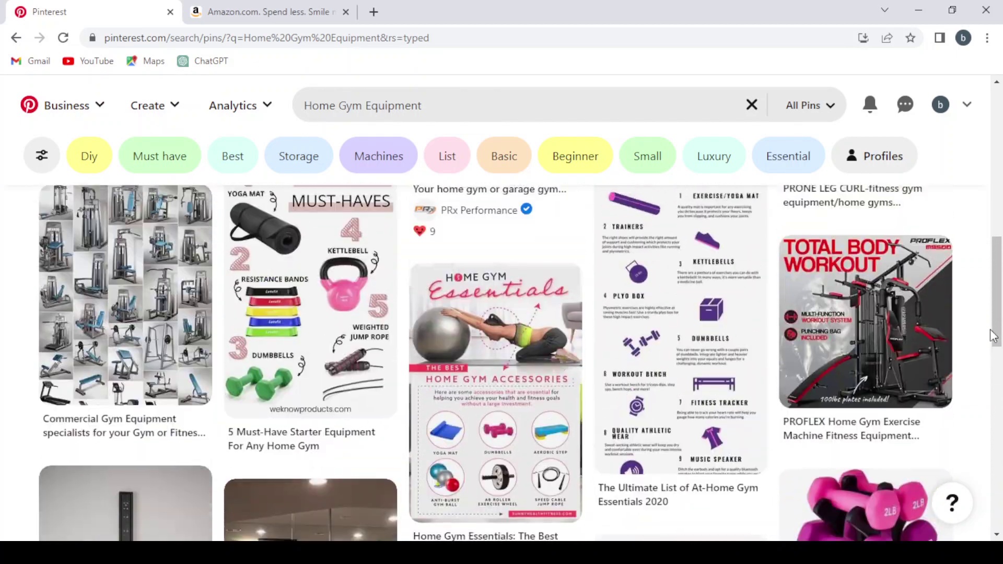
pyautogui.scroll(6, 992, 336)
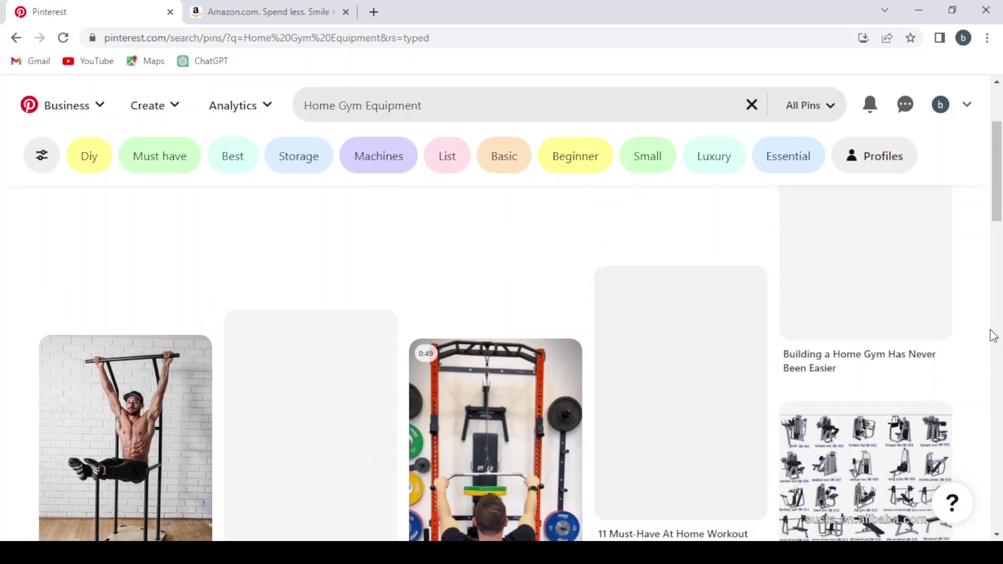
pyautogui.scroll(3, 993, 336)
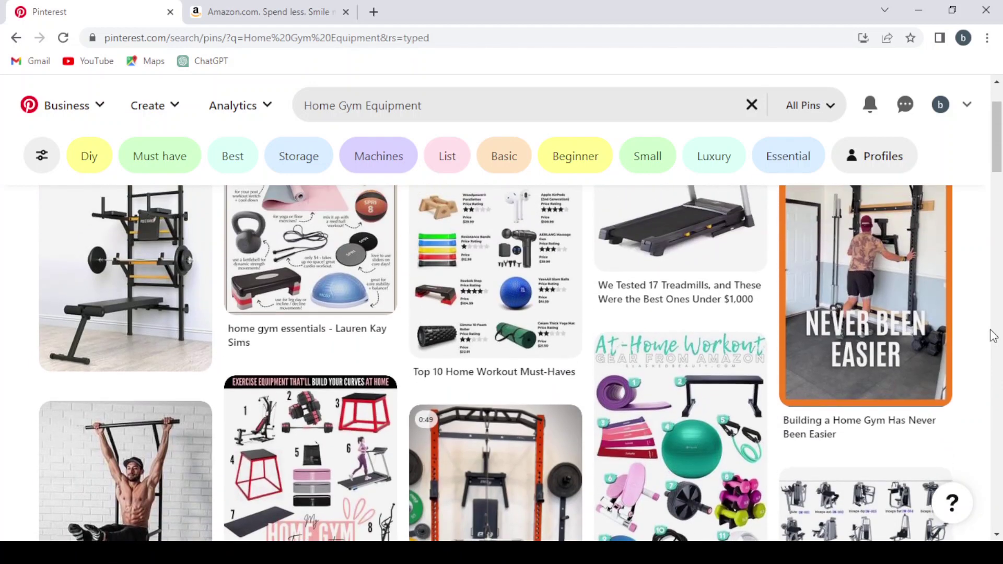
pyautogui.scroll(2, 993, 336)
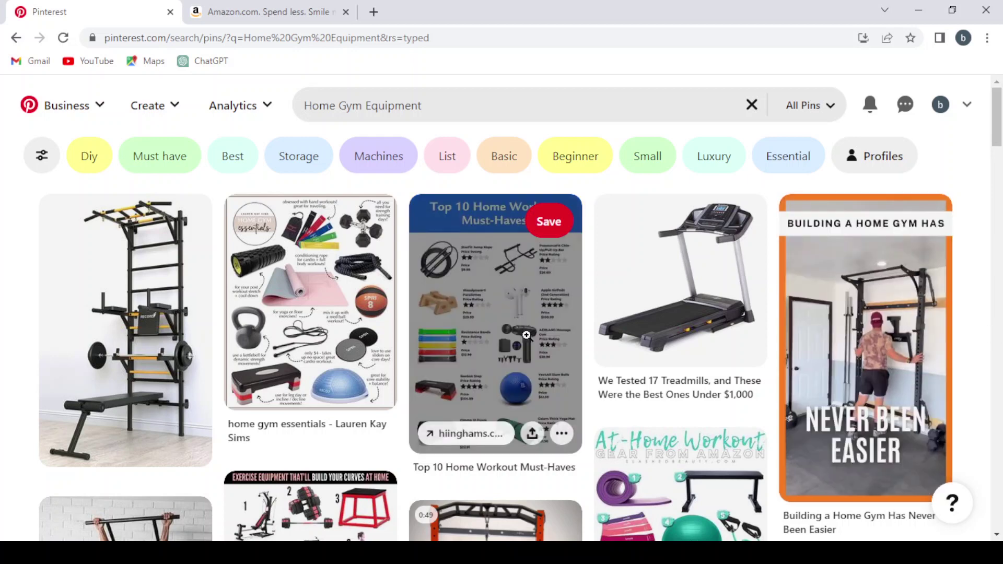
# - Open the 'Top 10 Home Workout Must-Haves' pin and read through its description and source
pyautogui.click(508, 318)
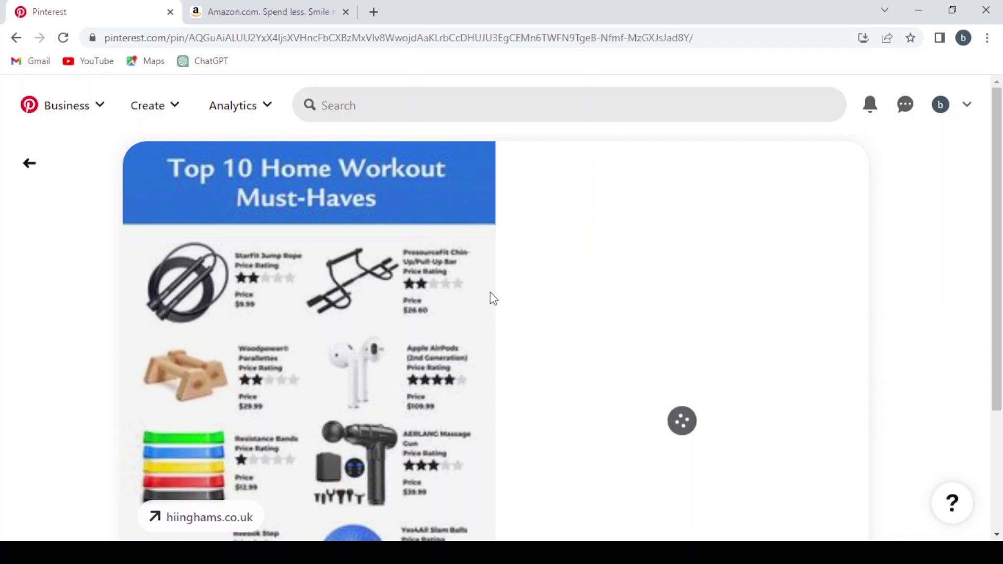
pyautogui.scroll(-3, 493, 297)
pyautogui.scroll(1, 493, 299)
pyautogui.scroll(2, 490, 298)
pyautogui.scroll(-3, 490, 298)
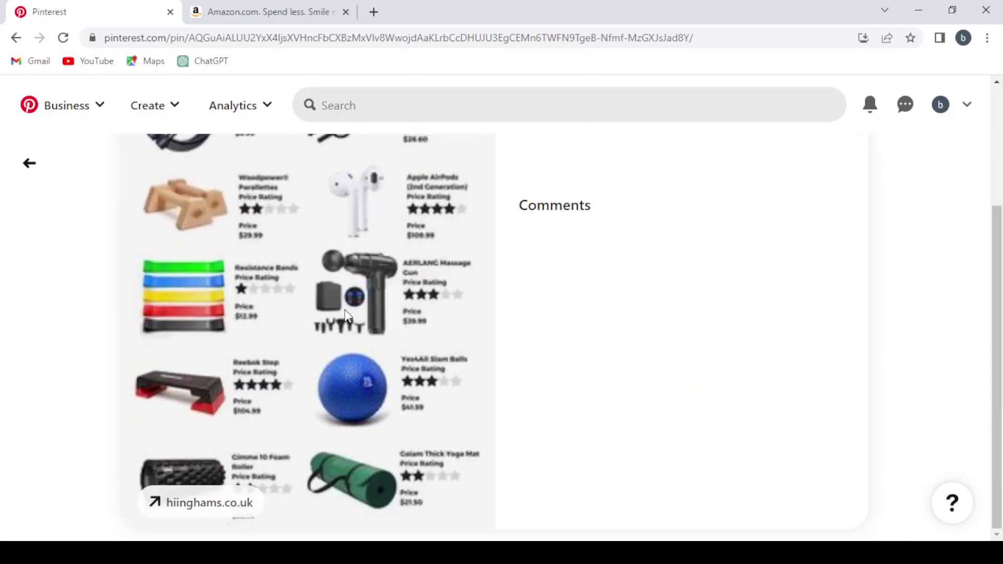
pyautogui.scroll(3, 595, 300)
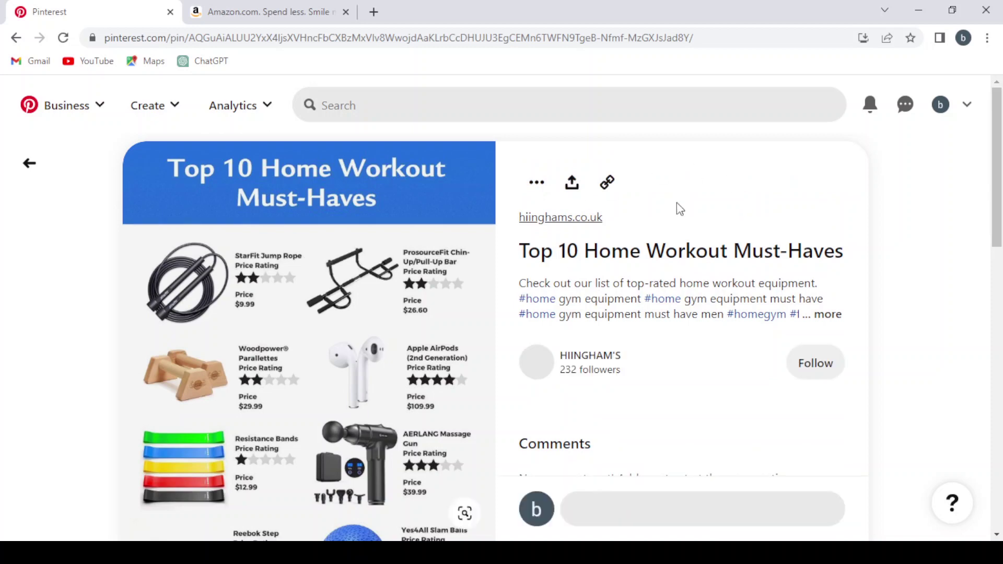
pyautogui.scroll(-1, 723, 268)
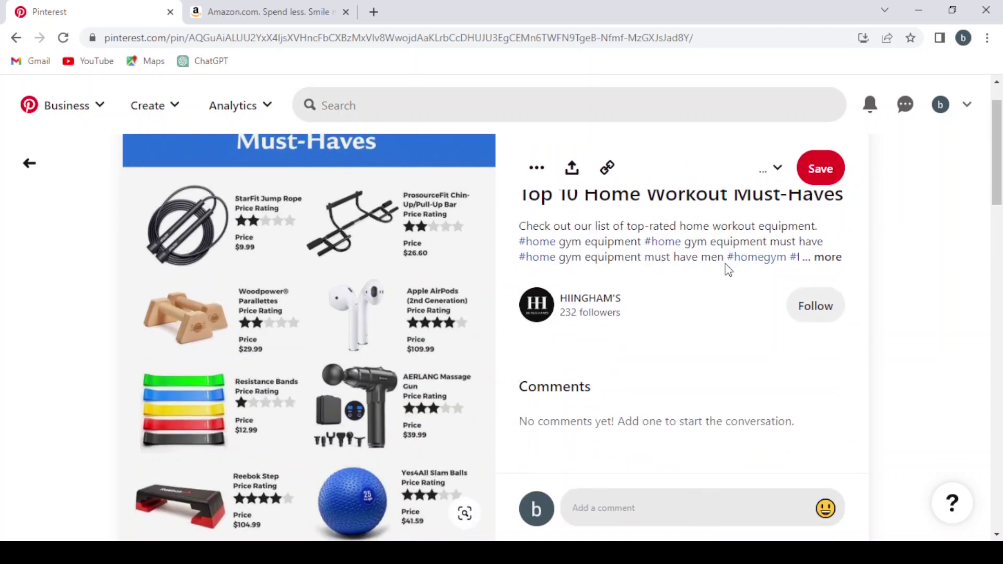
pyautogui.scroll(-5, 726, 267)
pyautogui.scroll(3, 728, 270)
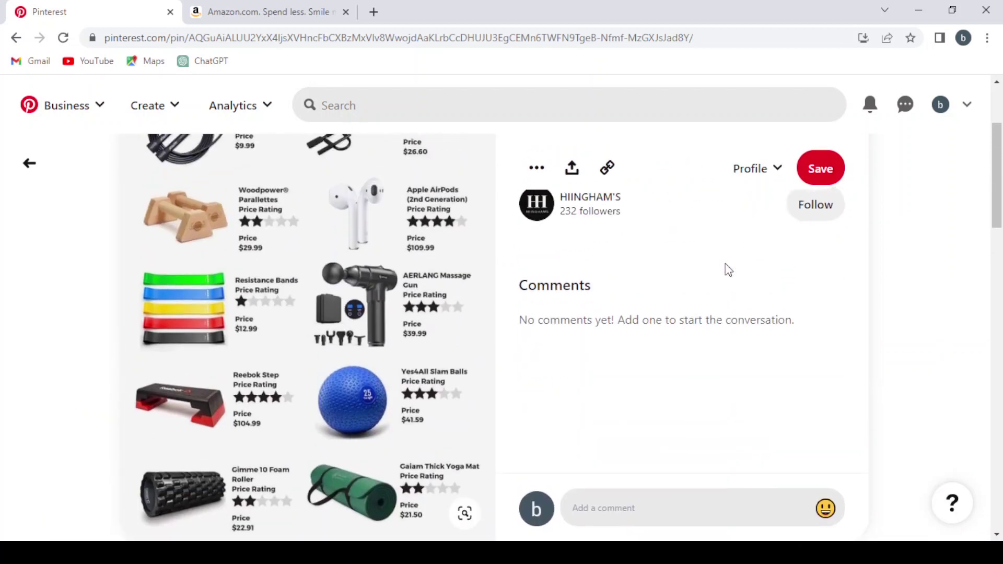
pyautogui.scroll(3, 728, 270)
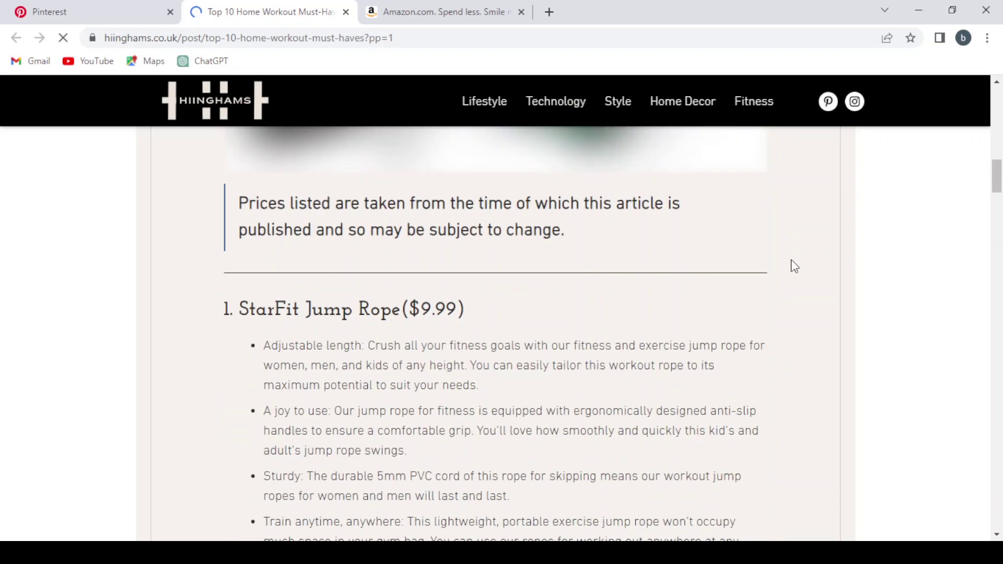
# - Scroll the hiinghams.co.uk article down to '1. StarFit Jump Rope' ($9.99)
pyautogui.scroll(-3, 794, 266)
pyautogui.scroll(3, 794, 266)
pyautogui.scroll(-1, 793, 267)
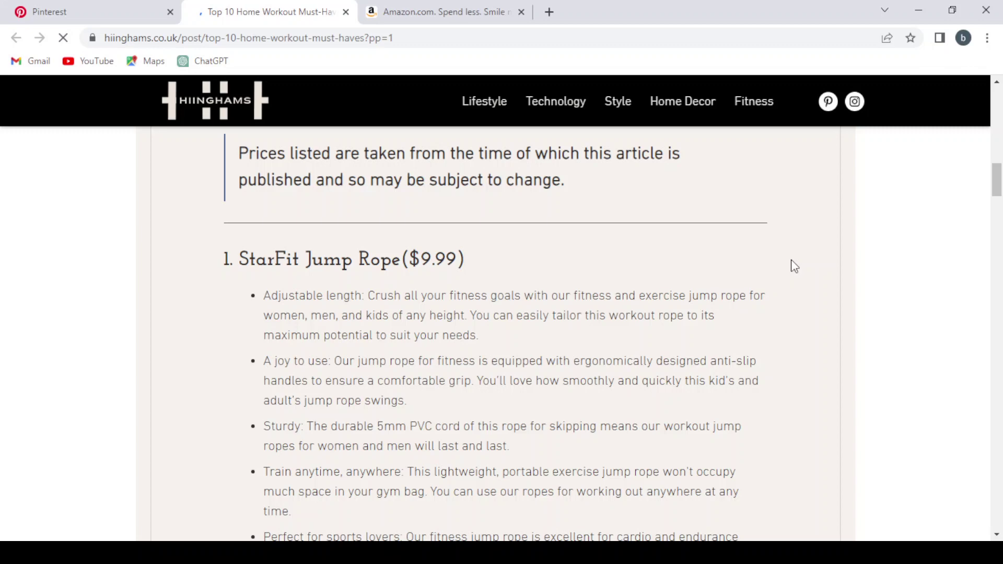
pyautogui.scroll(-3, 794, 266)
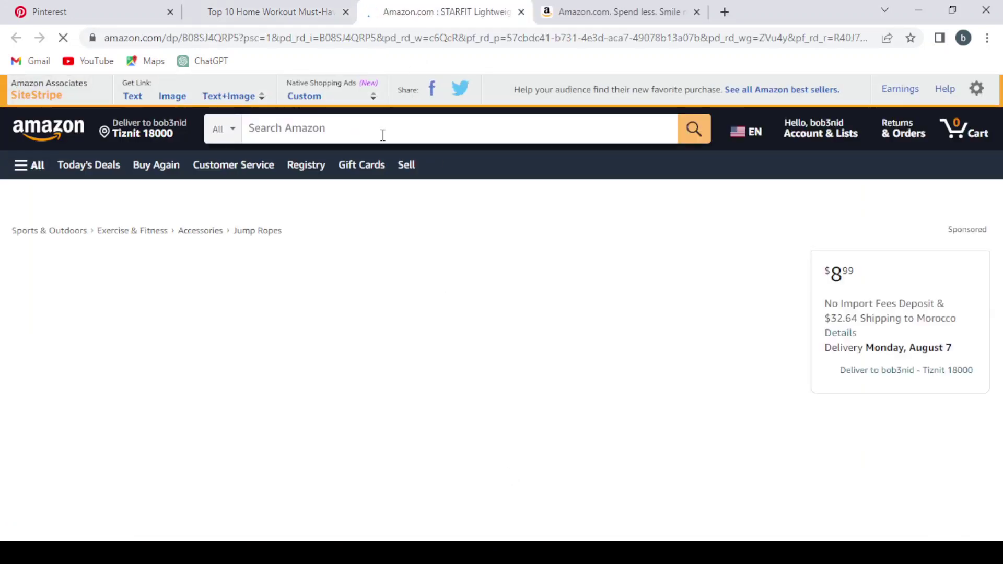
# - Check the Amazon STARFIT jump rope listing ($8.99), then close it and the hiinghams article
pyautogui.scroll(-7, 498, 254)
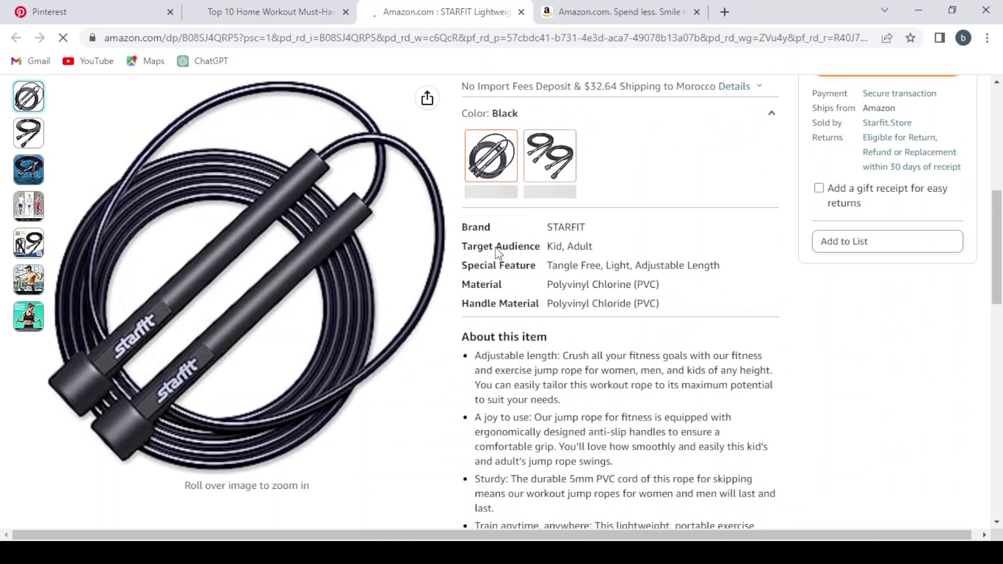
pyautogui.click(521, 11)
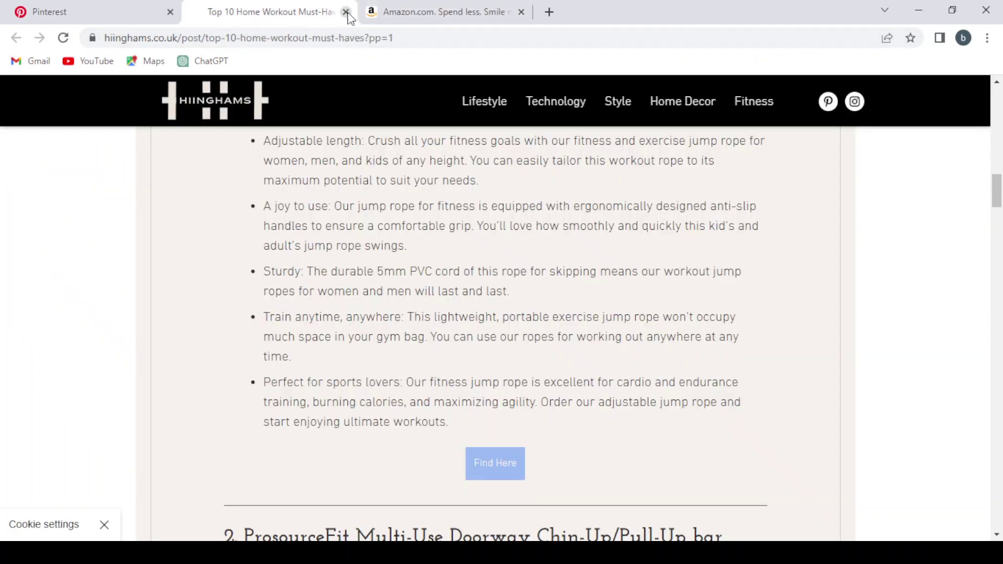
pyautogui.click(346, 11)
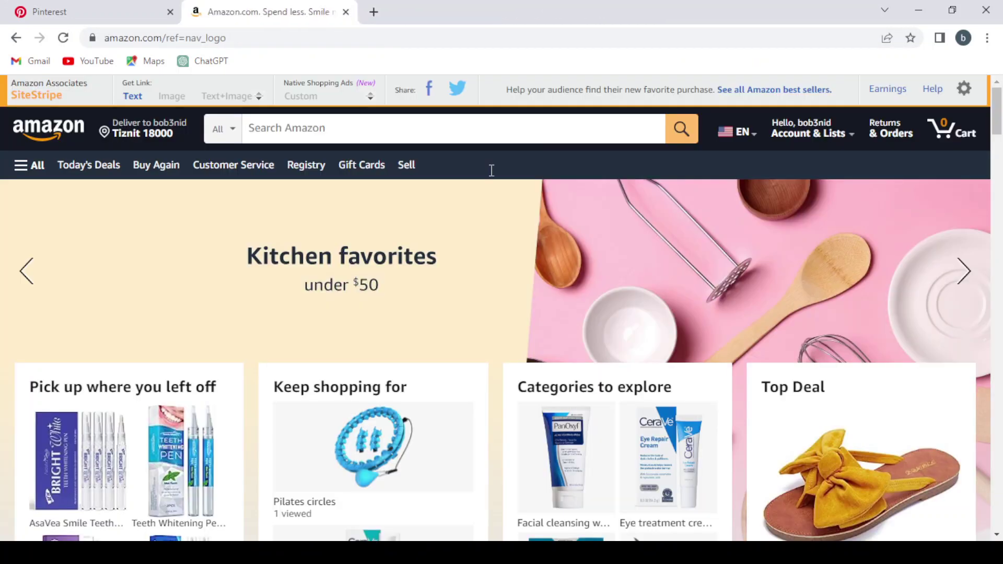
# - Return to the Top 10 Home Workout Must-Haves pin and download its image as a .jpg
pyautogui.click(128, 7)
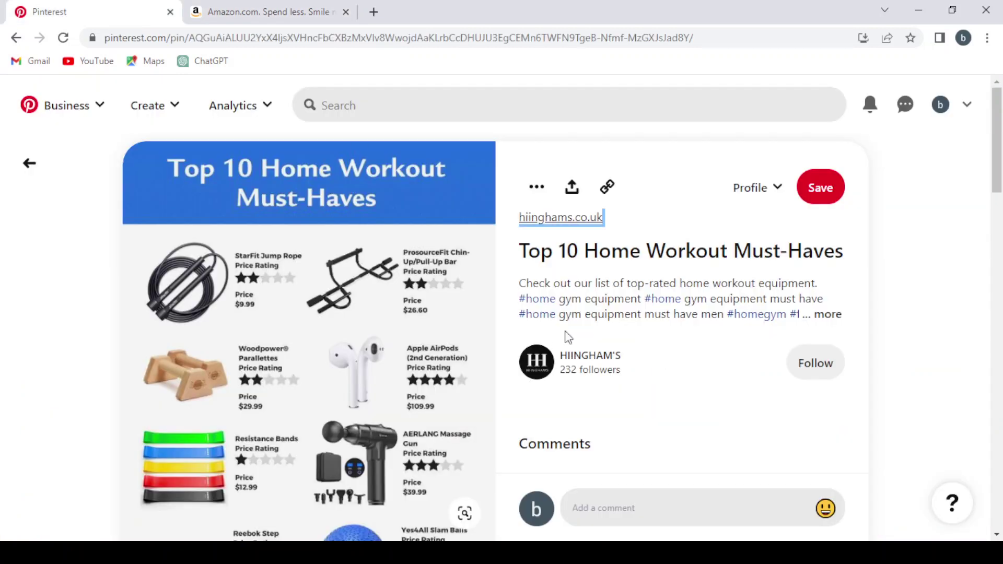
pyautogui.scroll(-5, 519, 305)
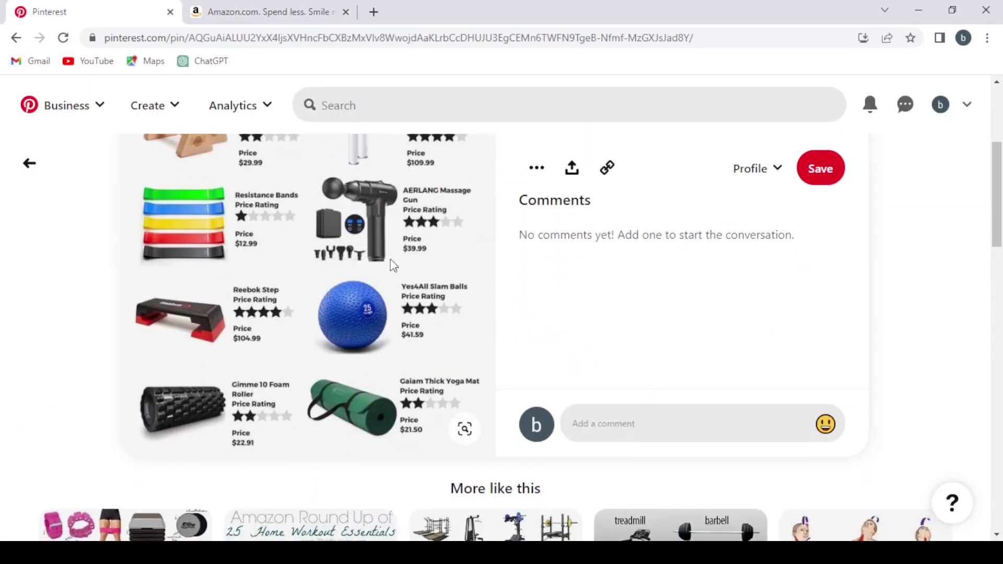
pyautogui.scroll(5, 393, 265)
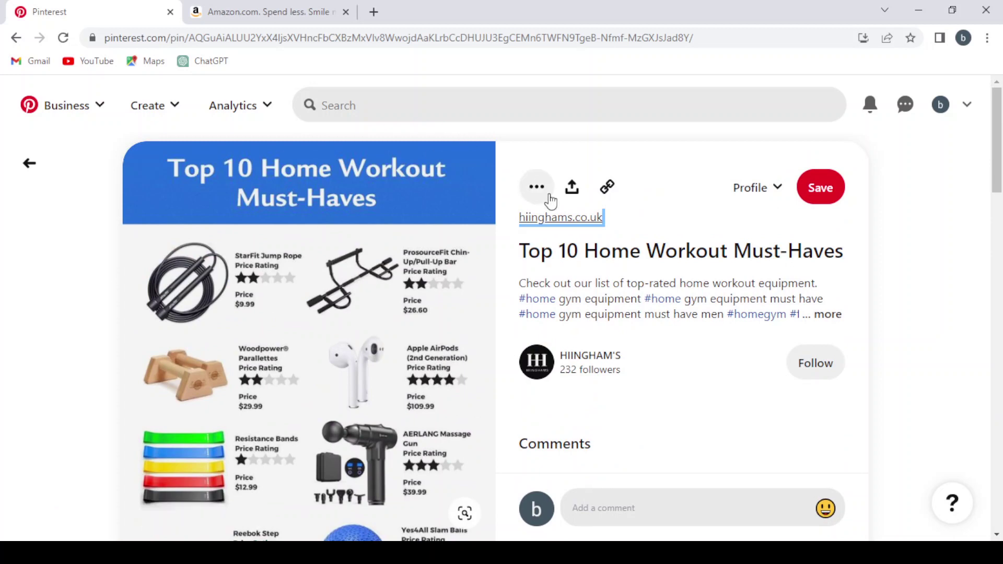
pyautogui.click(539, 197)
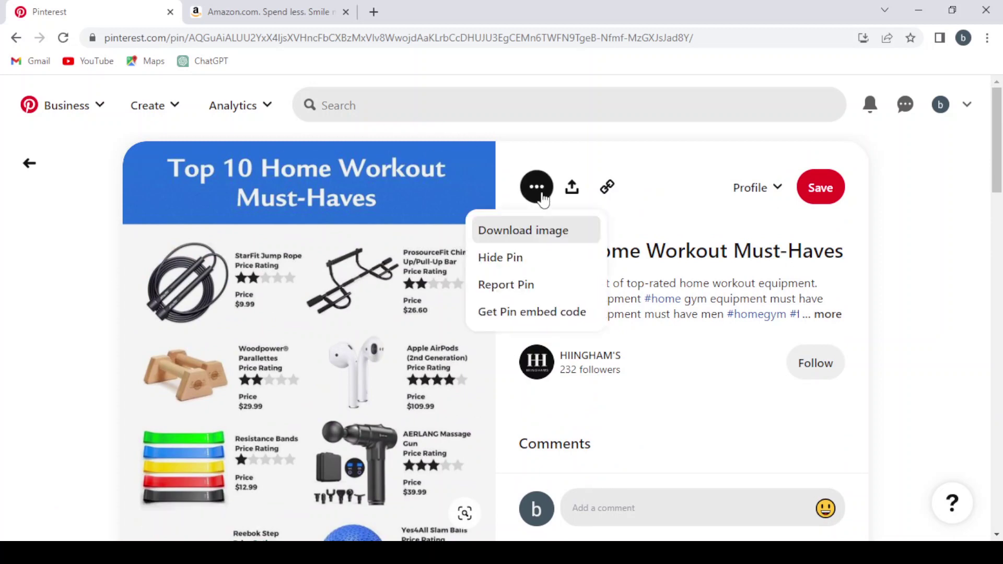
pyautogui.click(518, 235)
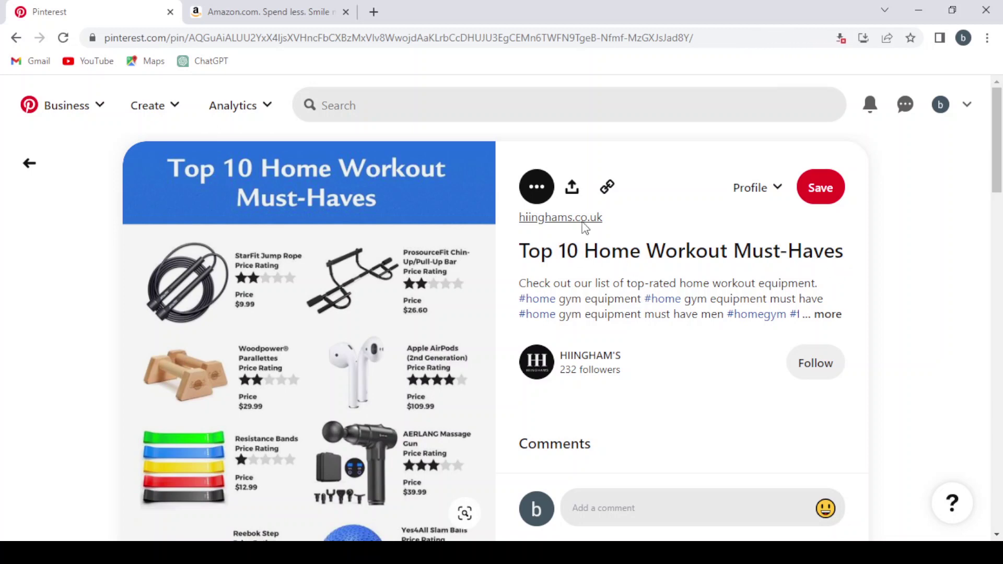
pyautogui.click(537, 187)
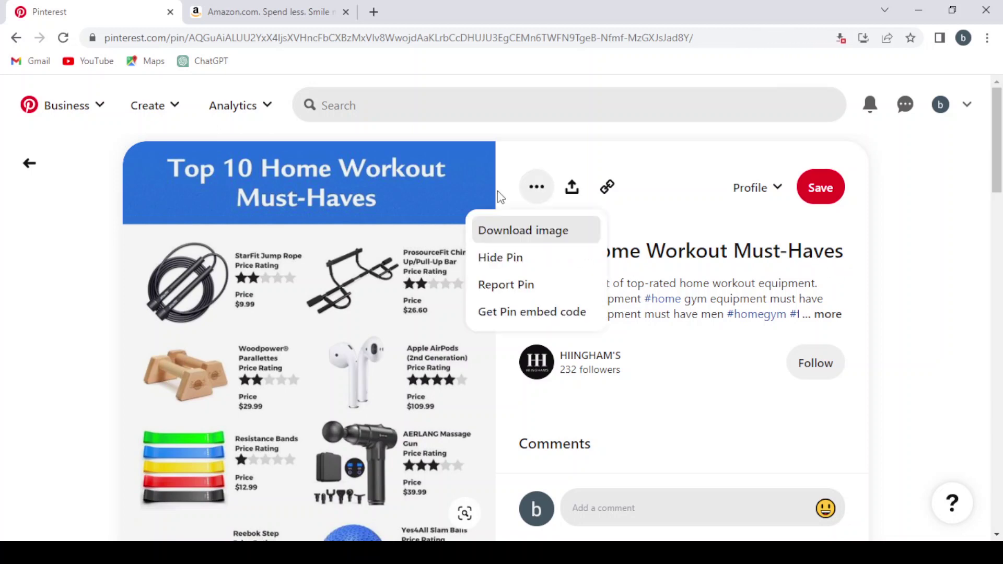
pyautogui.click(520, 238)
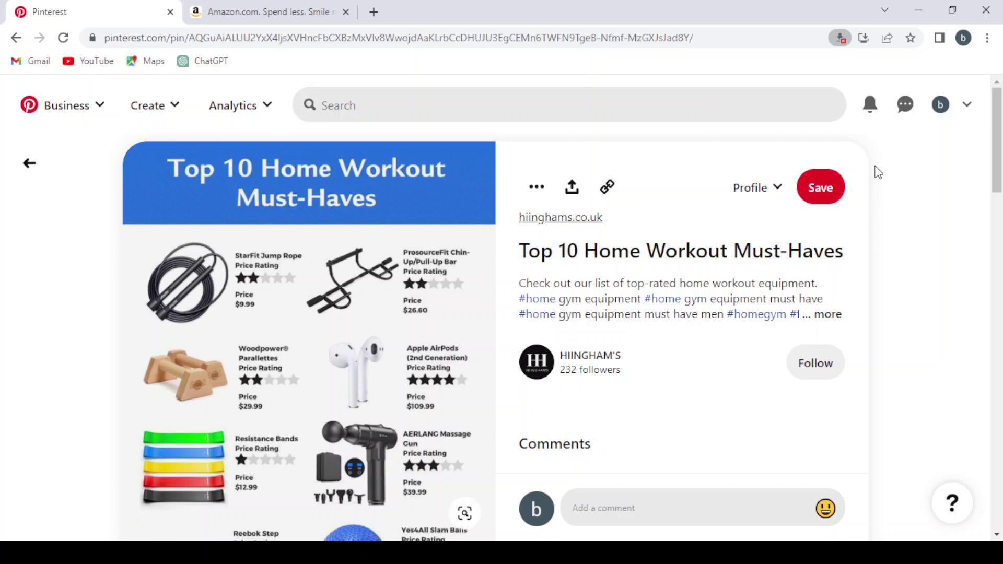
pyautogui.click(536, 186)
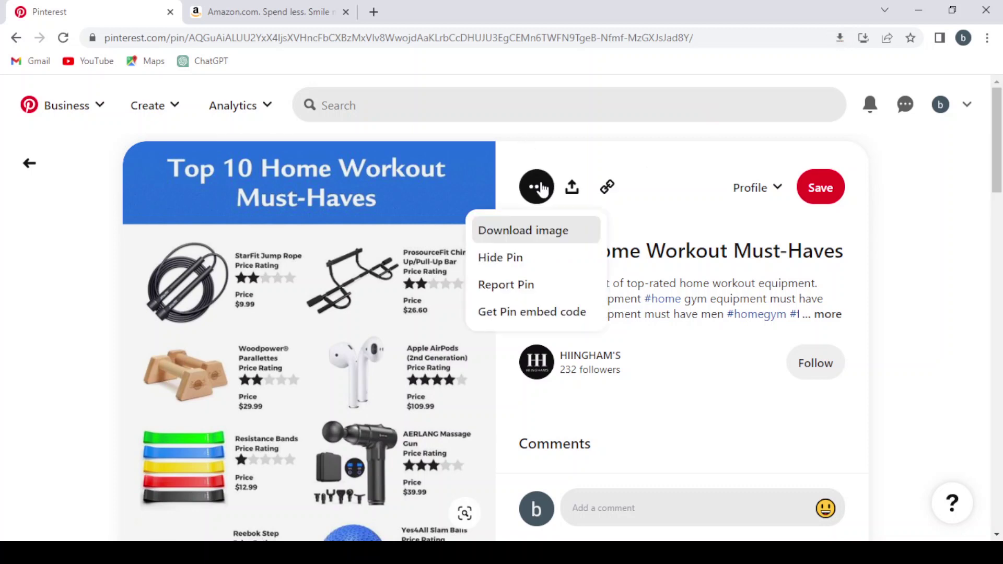
pyautogui.click(543, 231)
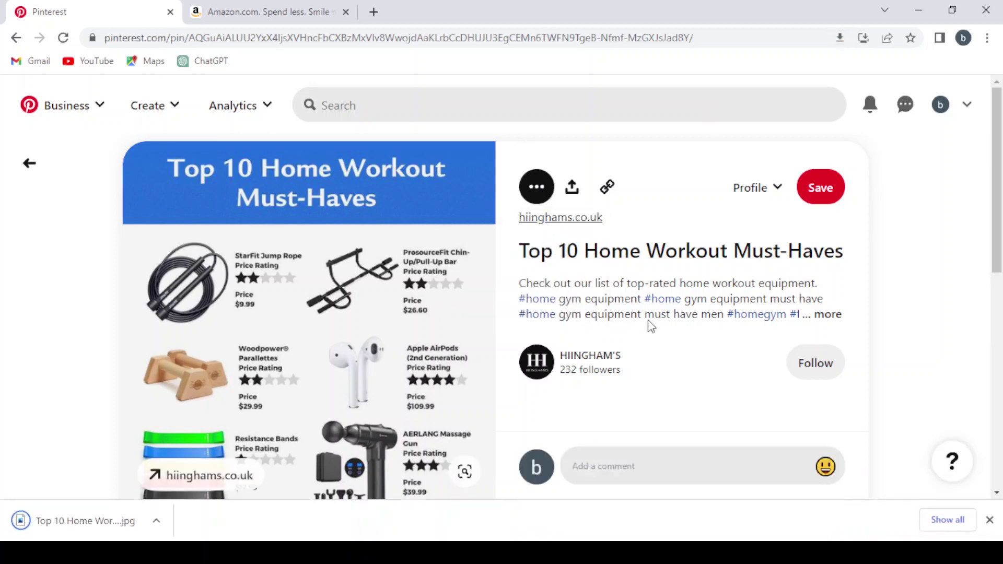
# - Expand the pin description to reveal #fitness, #workout and #gym, and select all its text
pyautogui.scroll(-1, 649, 321)
pyautogui.scroll(1, 651, 326)
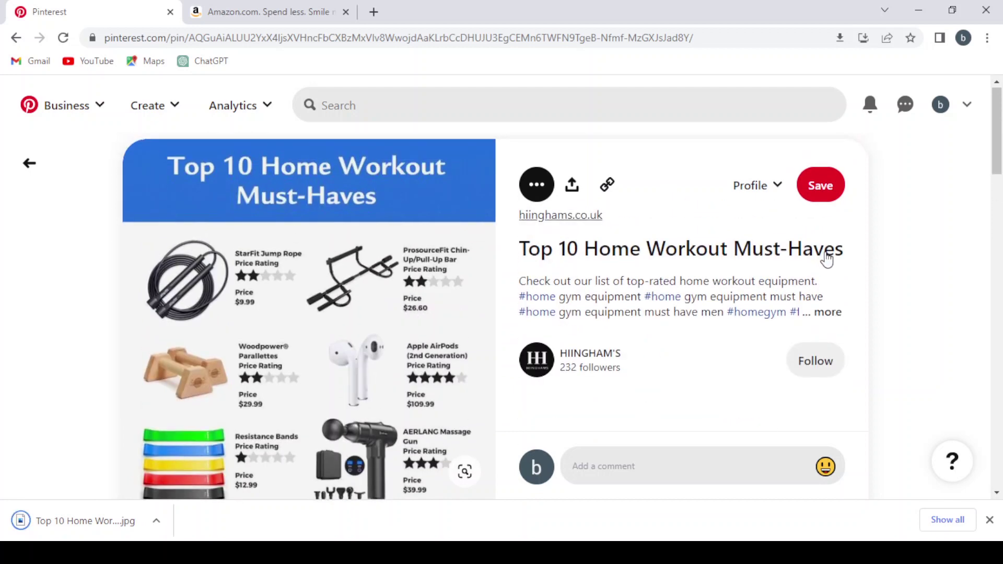
pyautogui.click(828, 313)
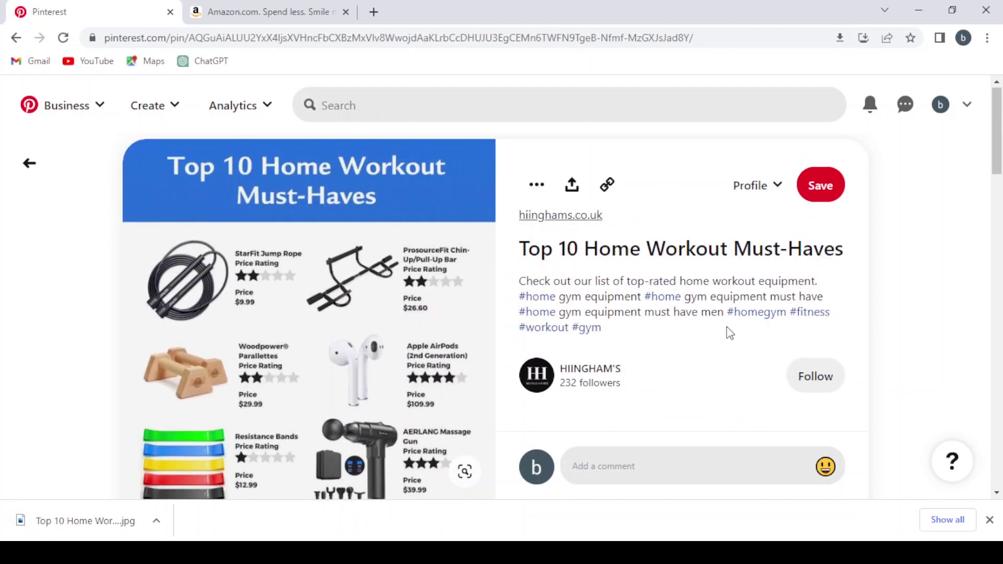
pyautogui.moveTo(603, 328); pyautogui.dragTo(512, 284)
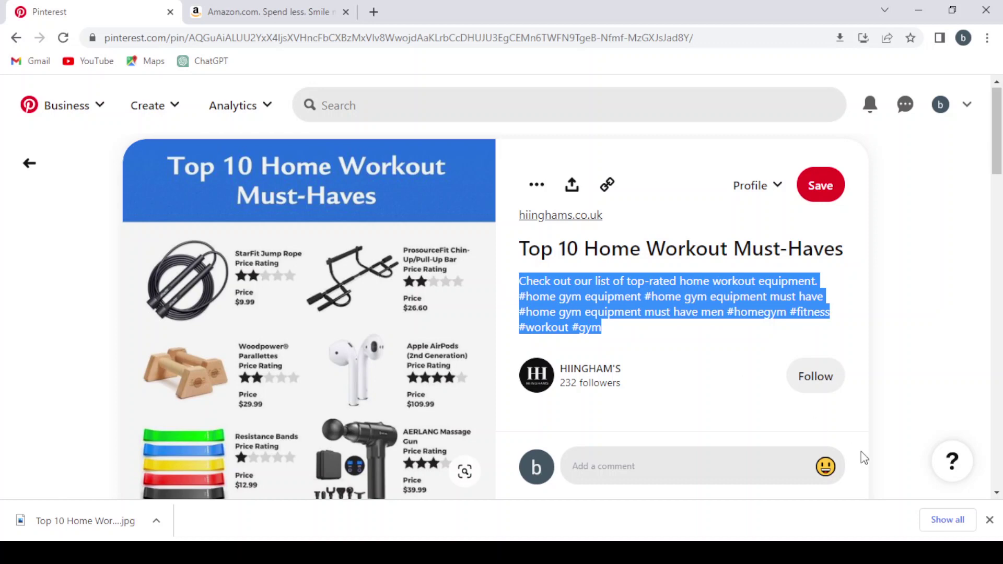
pyautogui.scroll(-5, 861, 454)
pyautogui.scroll(-5, 862, 458)
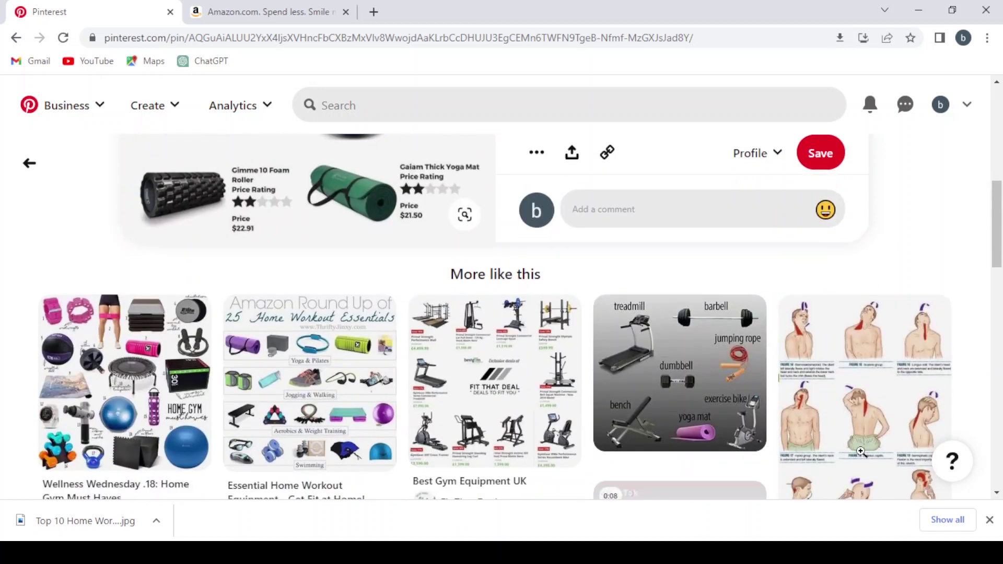
pyautogui.scroll(8, 711, 270)
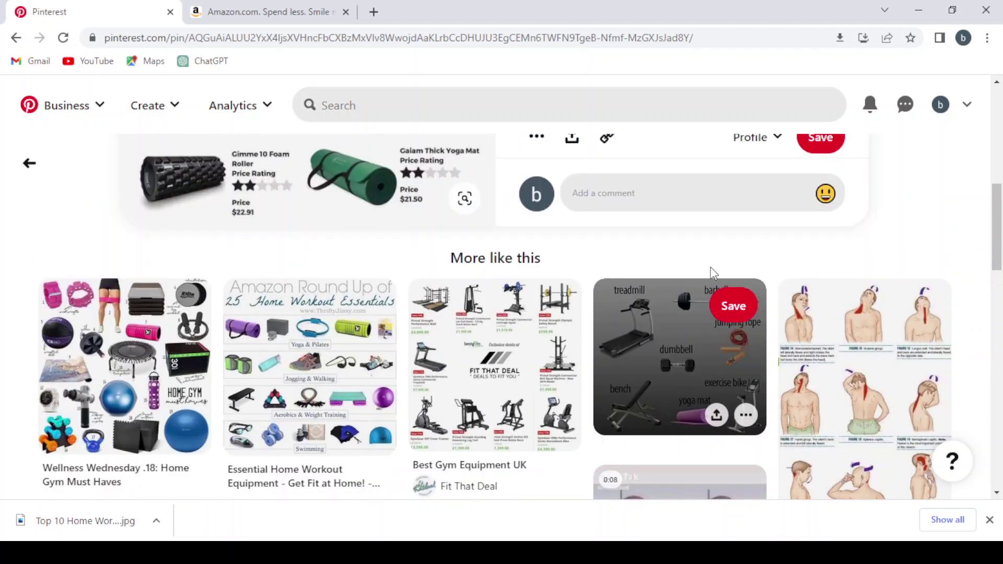
pyautogui.scroll(3, 713, 272)
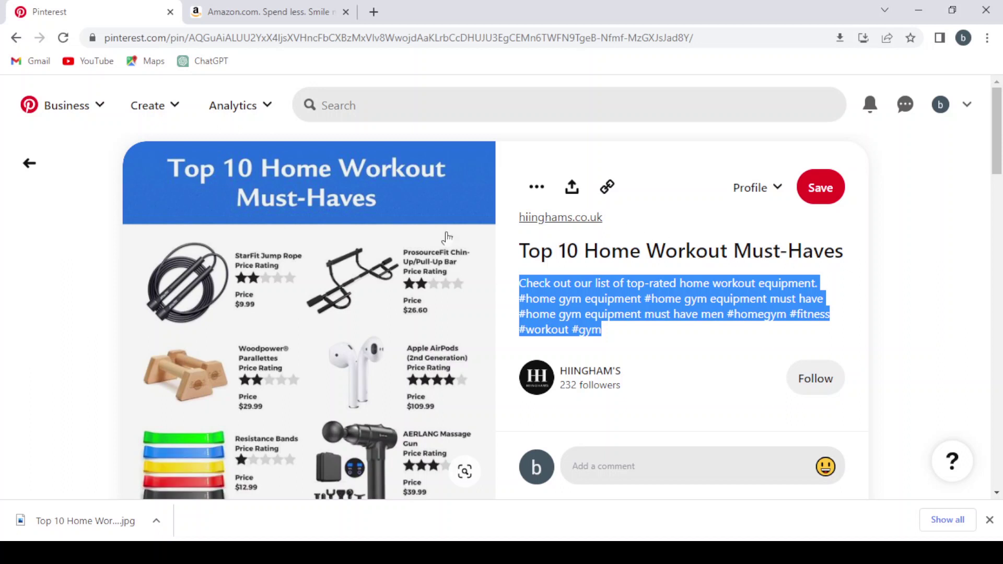
# - Create a new Idea Pin in a second tab and upload the downloaded workout must-haves .jpg
pyautogui.click(96, 110)
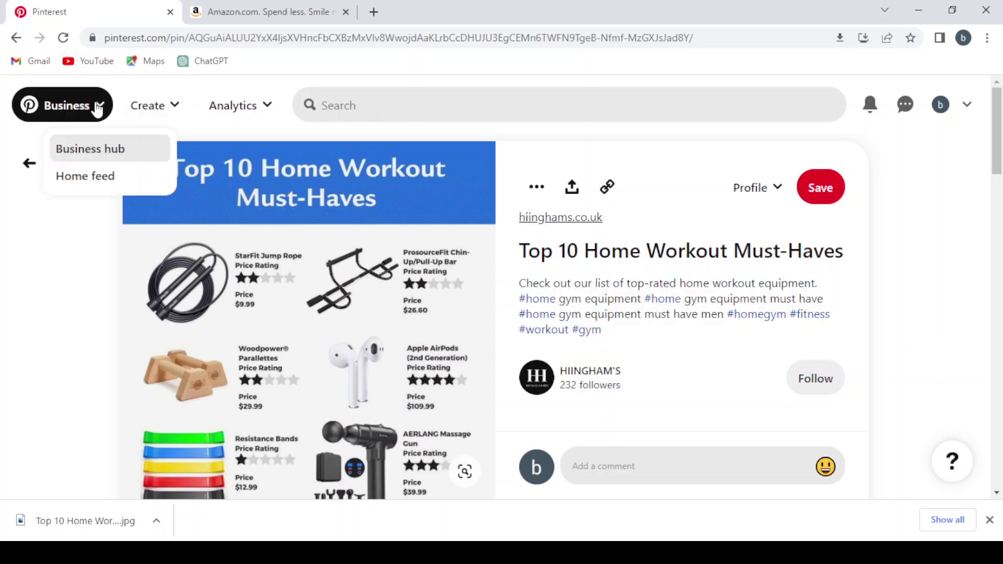
pyautogui.click(160, 106)
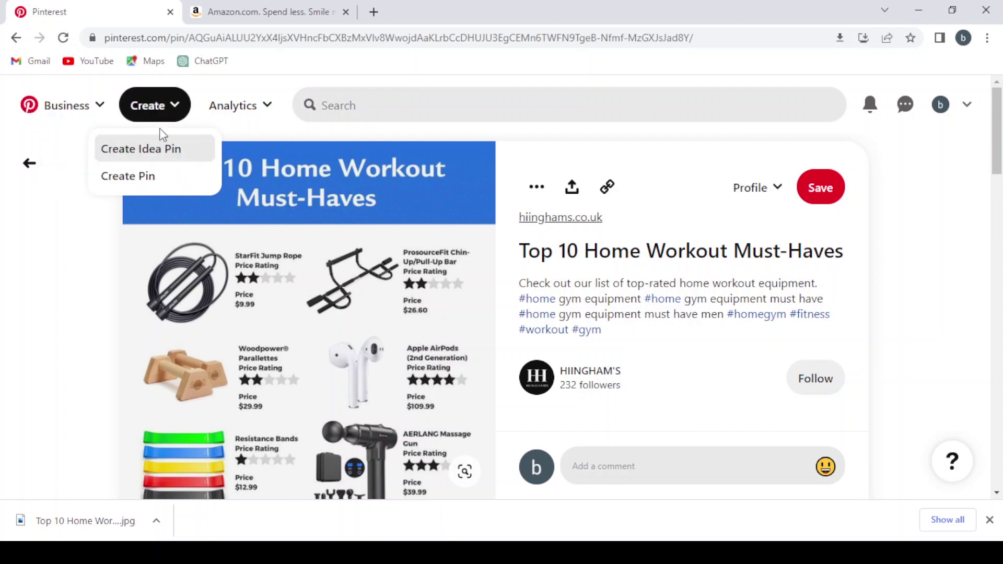
pyautogui.click(183, 157)
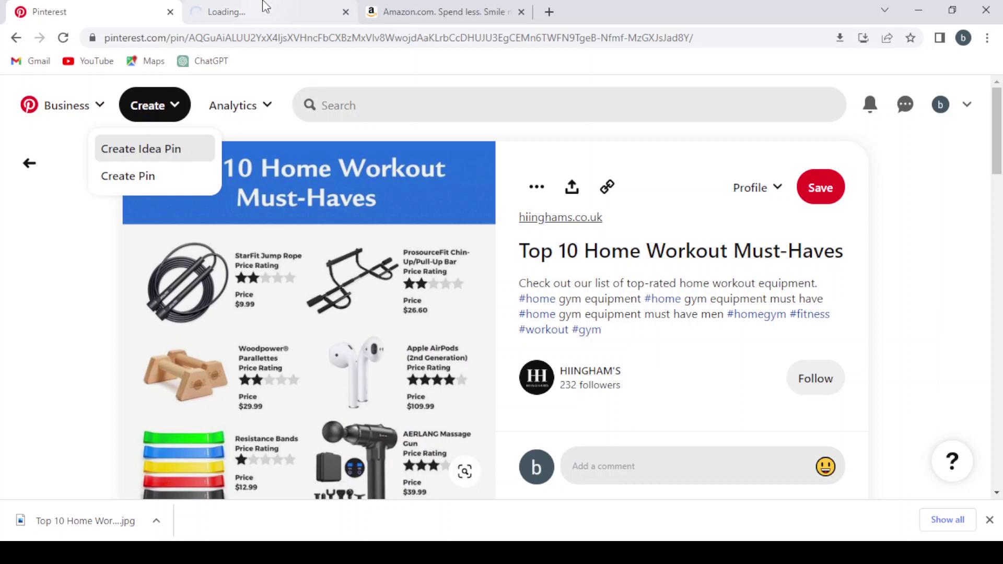
pyautogui.click(264, 7)
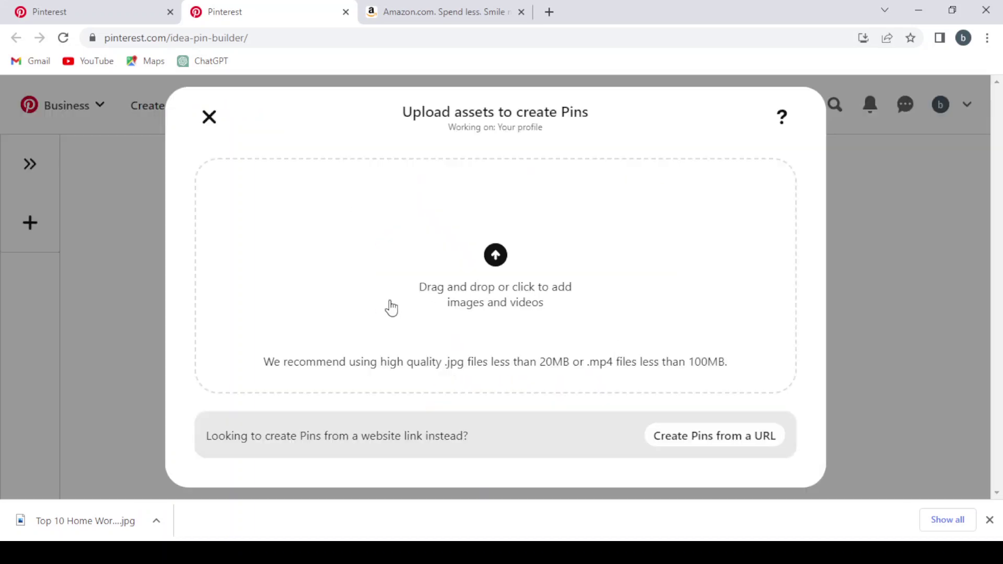
pyautogui.moveTo(104, 525); pyautogui.dragTo(488, 279)
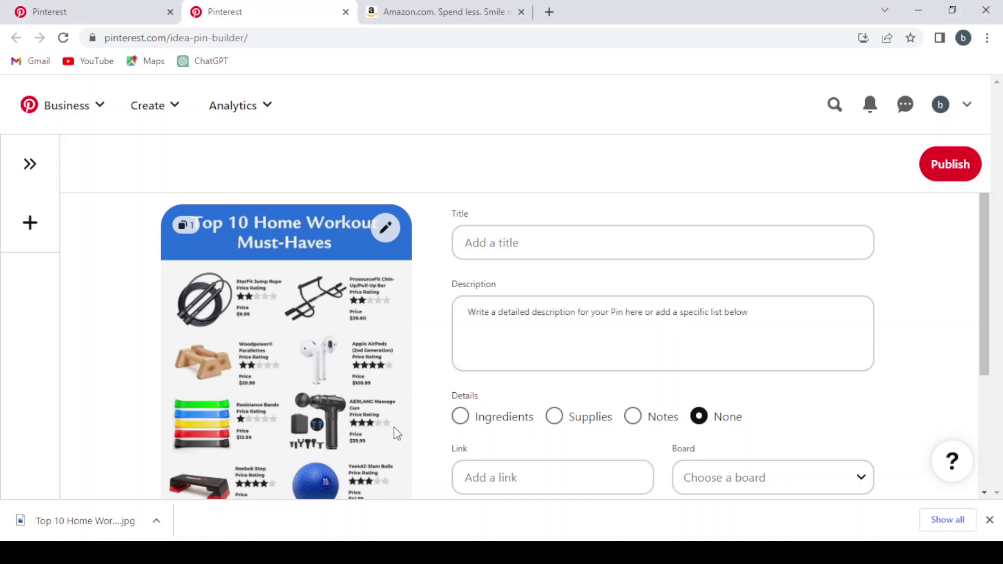
# - Copy the original pin's title 'Top 10 Home Workout Must-Haves' into the new pin's Title field
pyautogui.click(557, 250)
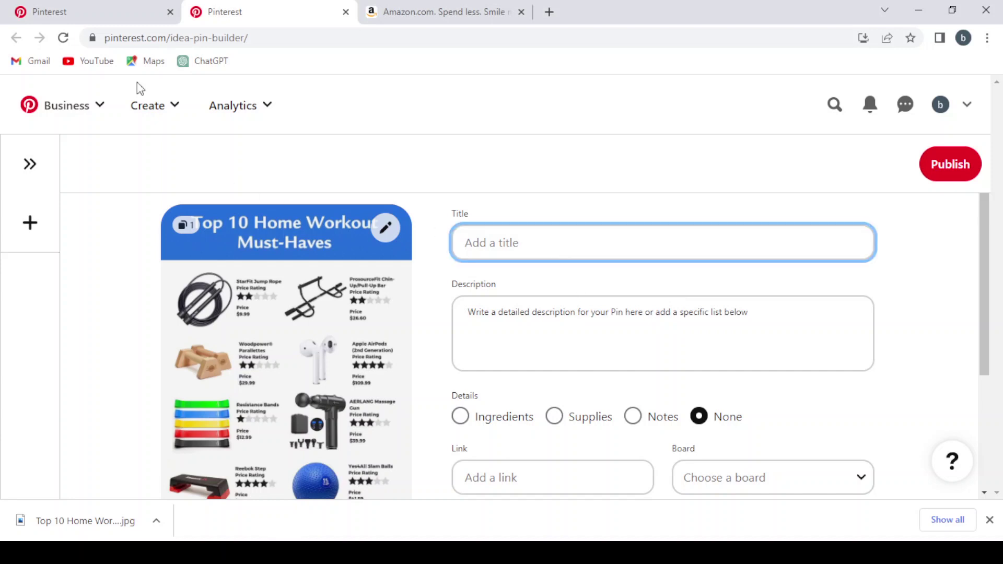
pyautogui.click(121, 7)
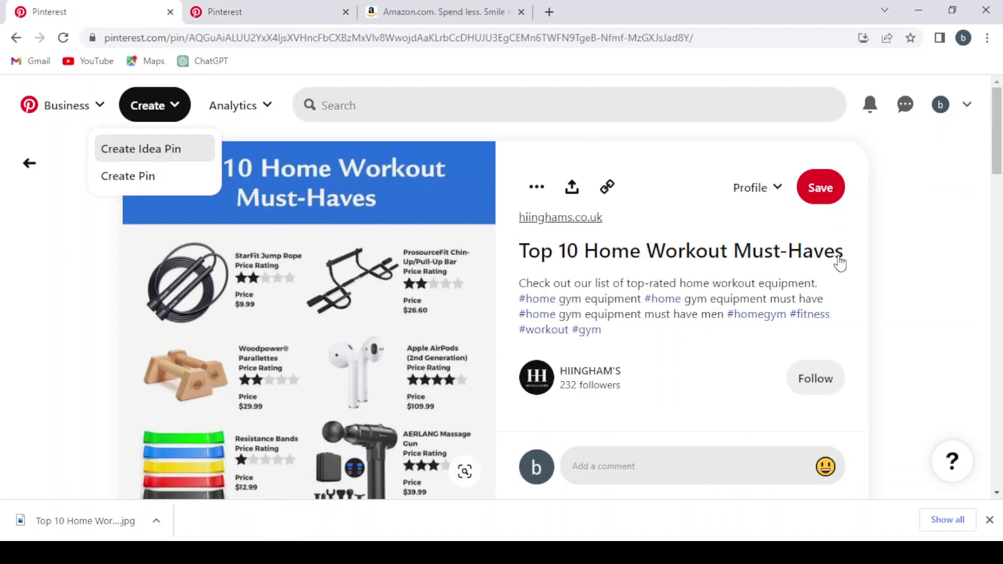
pyautogui.moveTo(855, 242); pyautogui.dragTo(513, 234)
pyautogui.hotkey('ctrl', 'c')
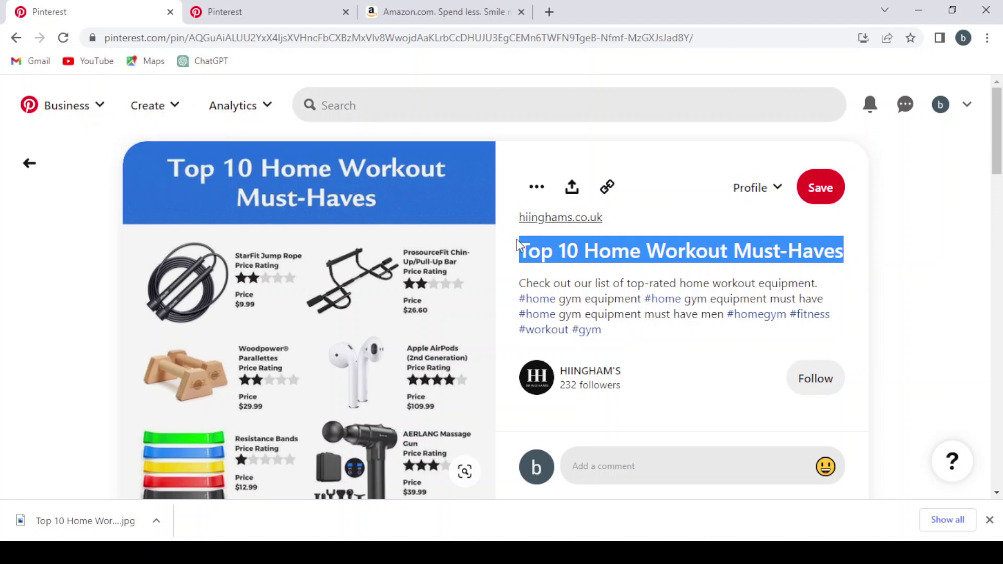
pyautogui.click(255, 12)
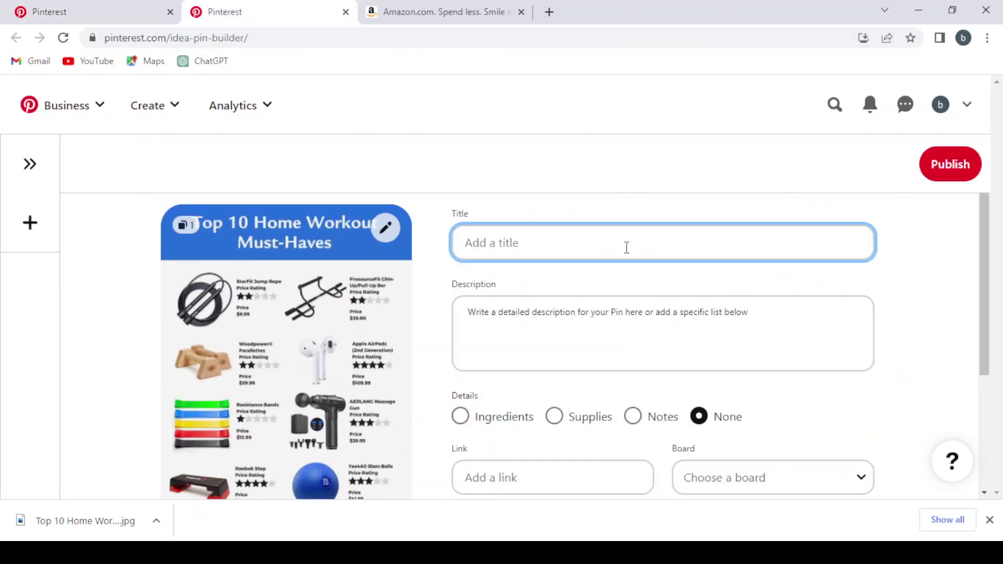
pyautogui.hotkey('ctrl', 'v')
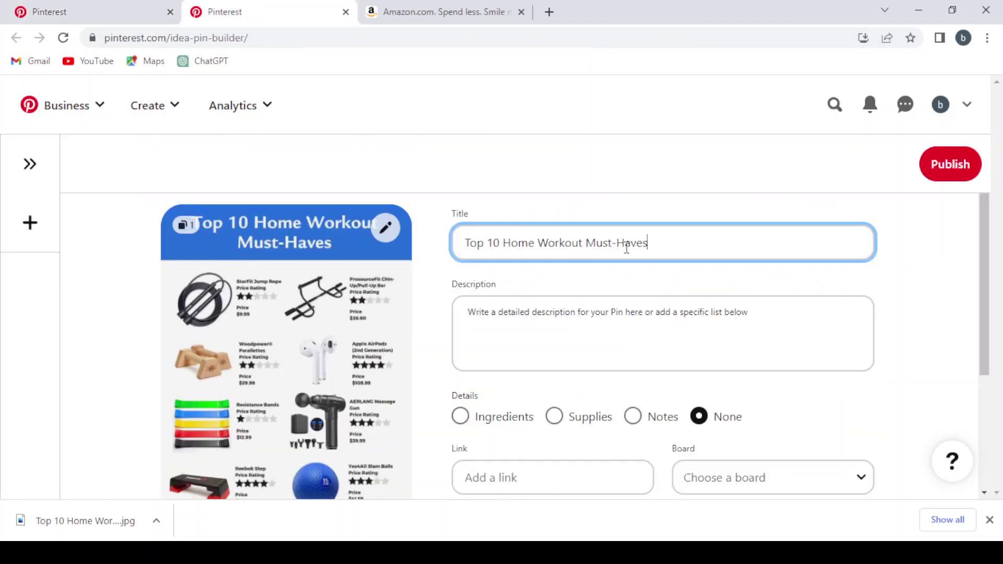
# - Copy the original pin's hashtag description into the new pin's Description field
pyautogui.click(620, 319)
pyautogui.click(37, 8)
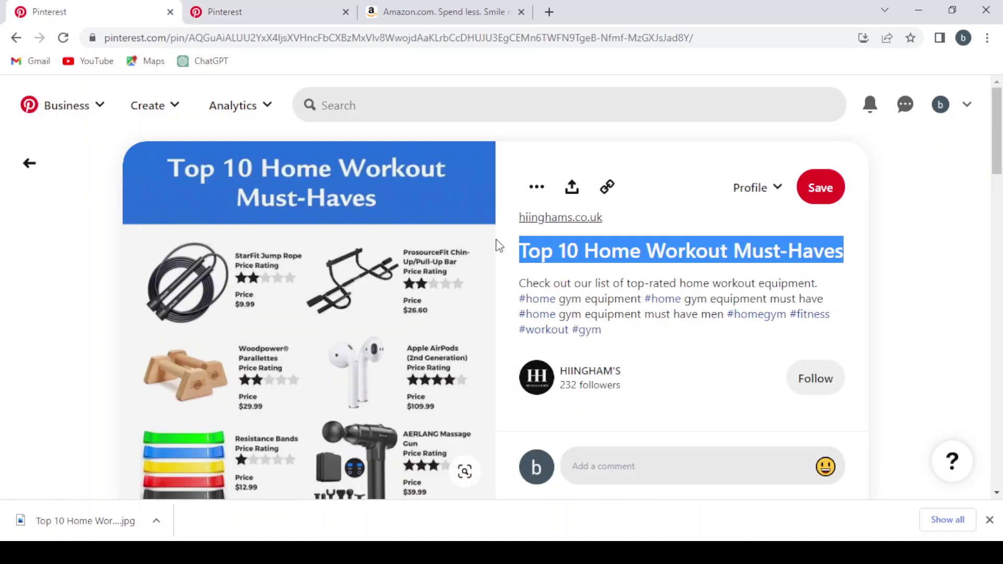
pyautogui.moveTo(693, 343); pyautogui.dragTo(513, 286)
pyautogui.hotkey('ctrl', 'c')
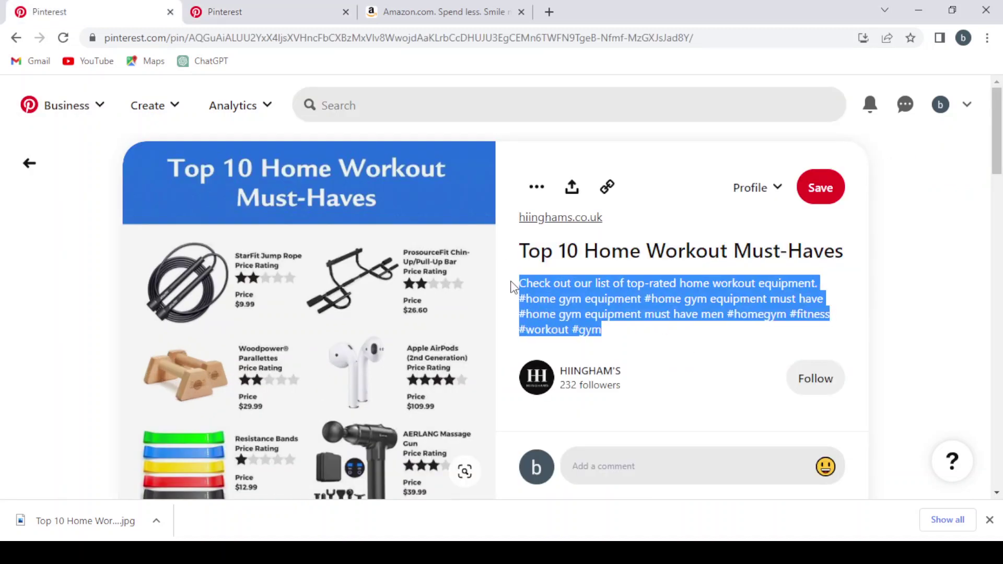
pyautogui.click(224, 11)
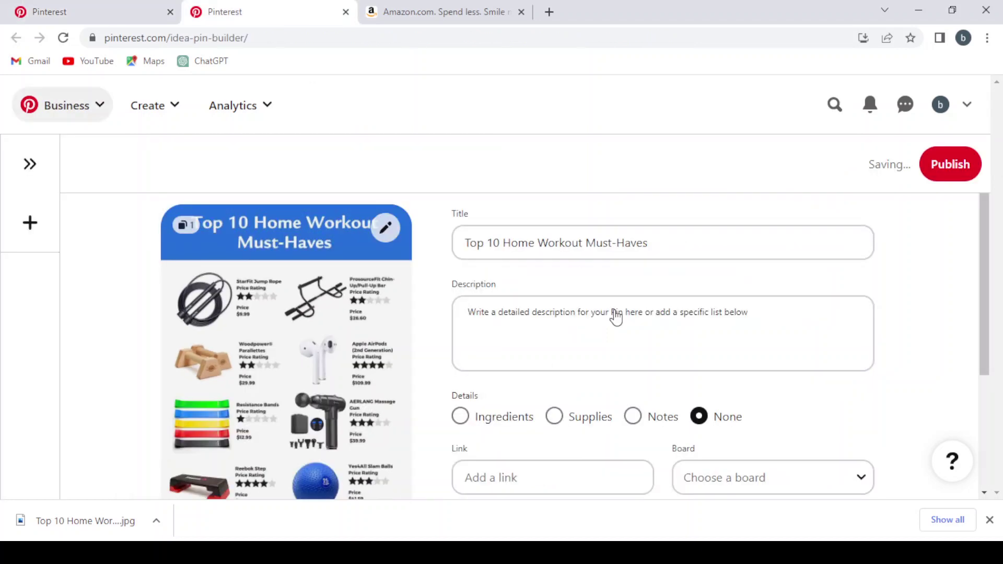
pyautogui.click(613, 318)
pyautogui.hotkey('ctrl', 'v')
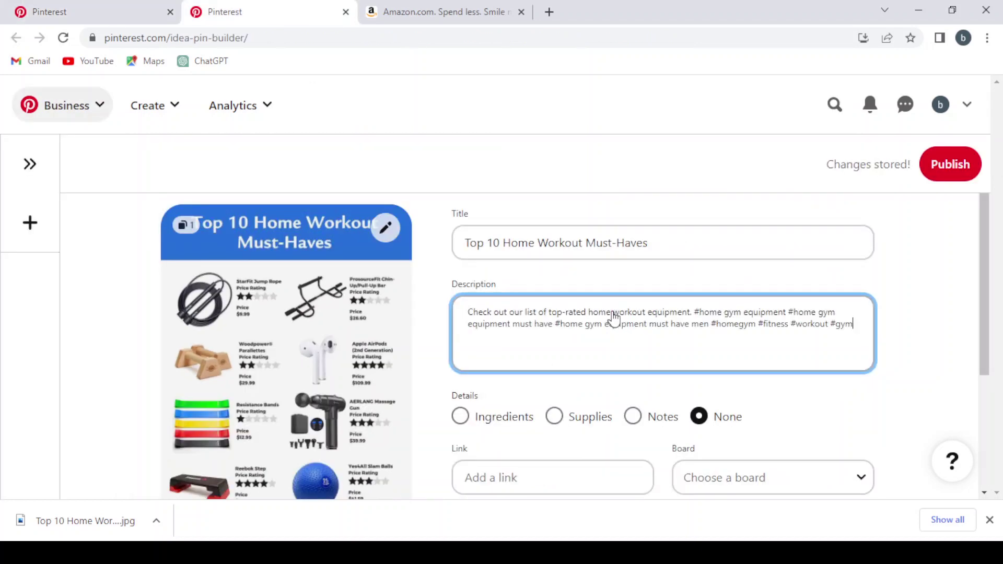
pyautogui.scroll(-3, 670, 337)
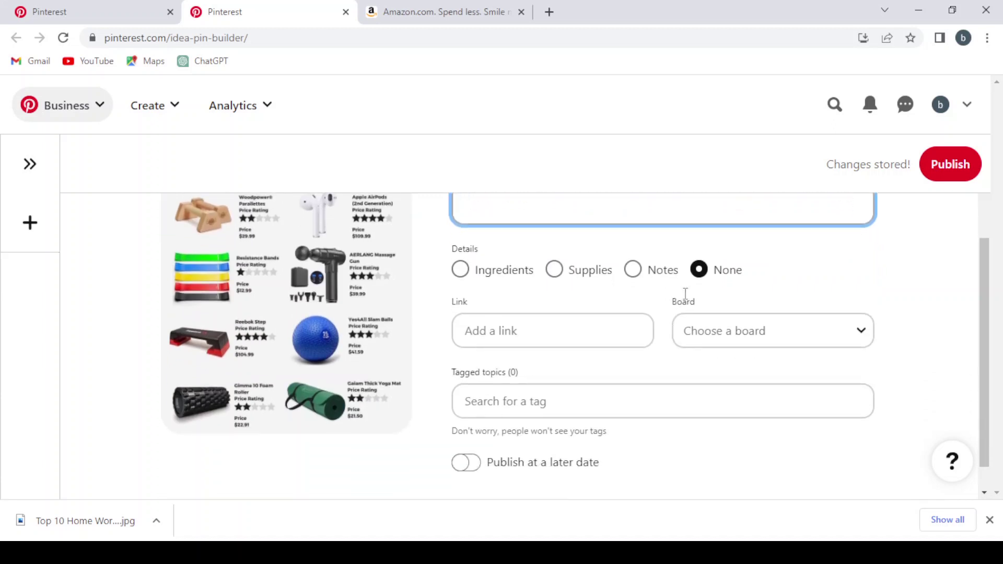
# - Go back to the original pin and review its listed items, such as ProsourceFit Chin-Up Bar ($26.60)
pyautogui.scroll(-1, 758, 286)
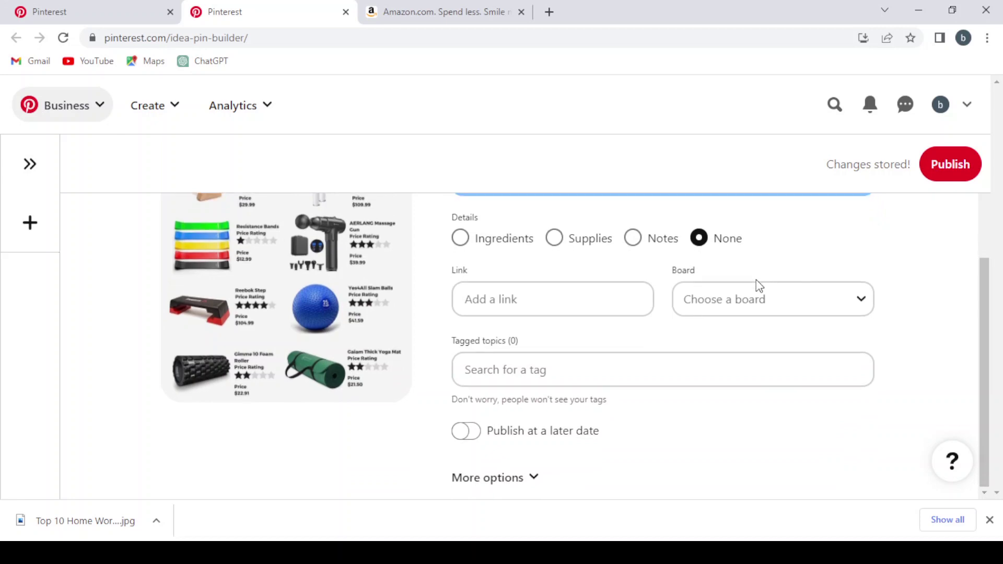
pyautogui.click(552, 312)
pyautogui.scroll(3, 551, 313)
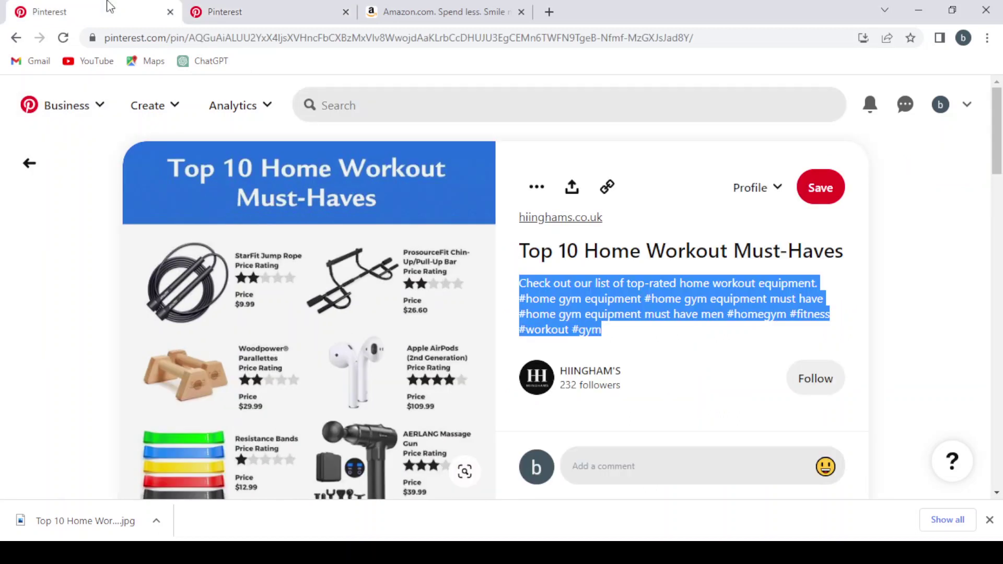
pyautogui.click(105, 8)
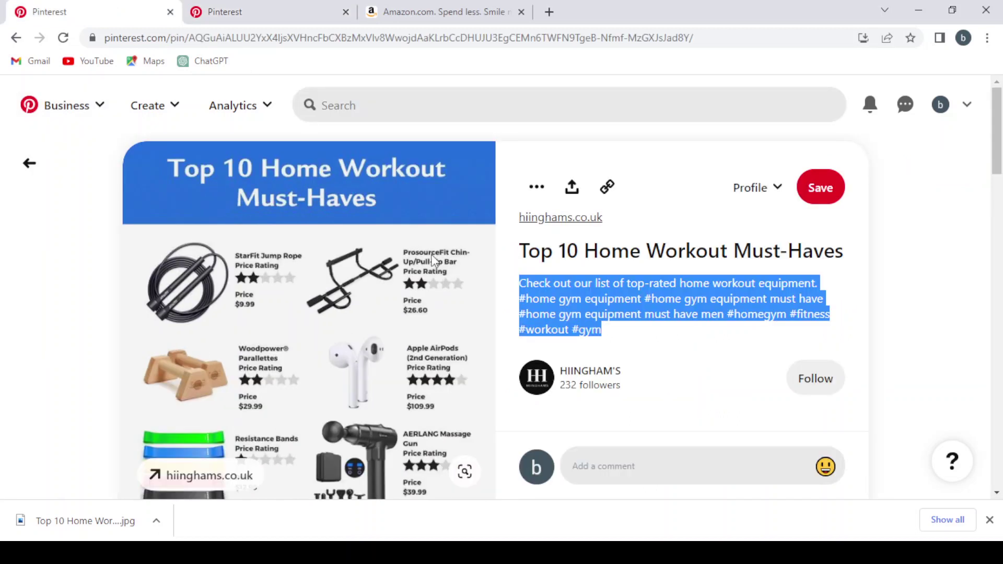
pyautogui.scroll(2, 434, 261)
pyautogui.scroll(-2, 434, 260)
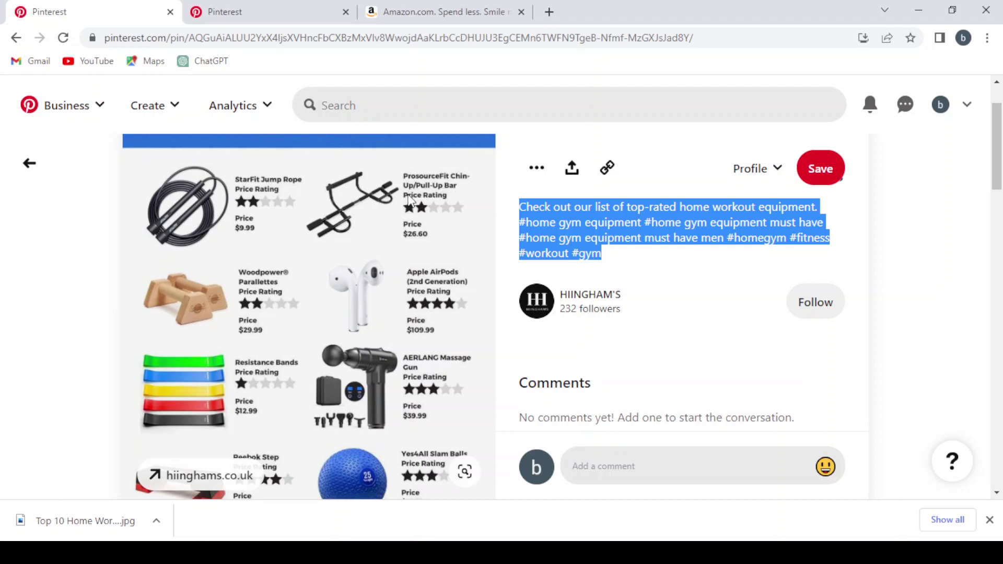
pyautogui.scroll(-5, 344, 186)
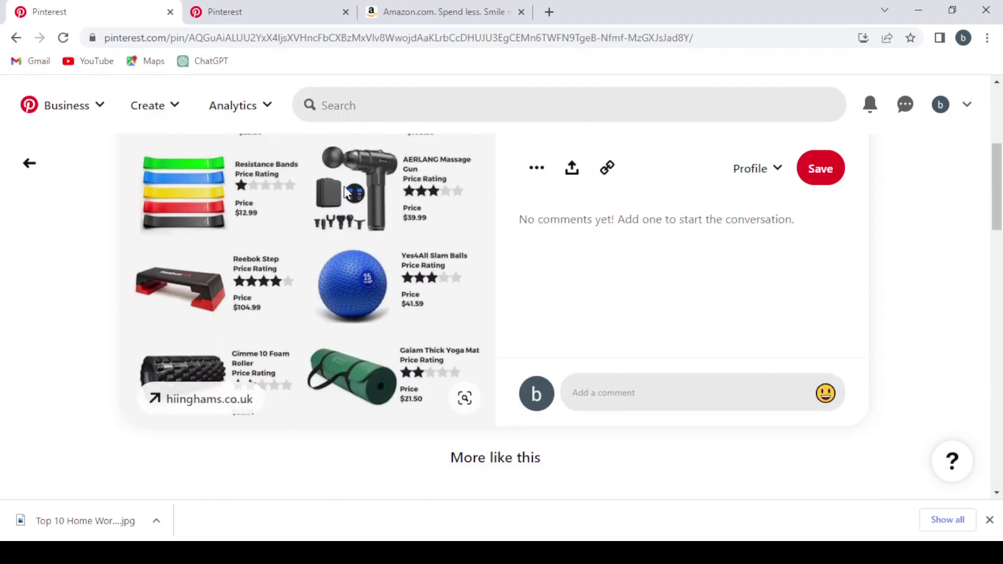
pyautogui.scroll(2, 343, 186)
pyautogui.scroll(3, 343, 186)
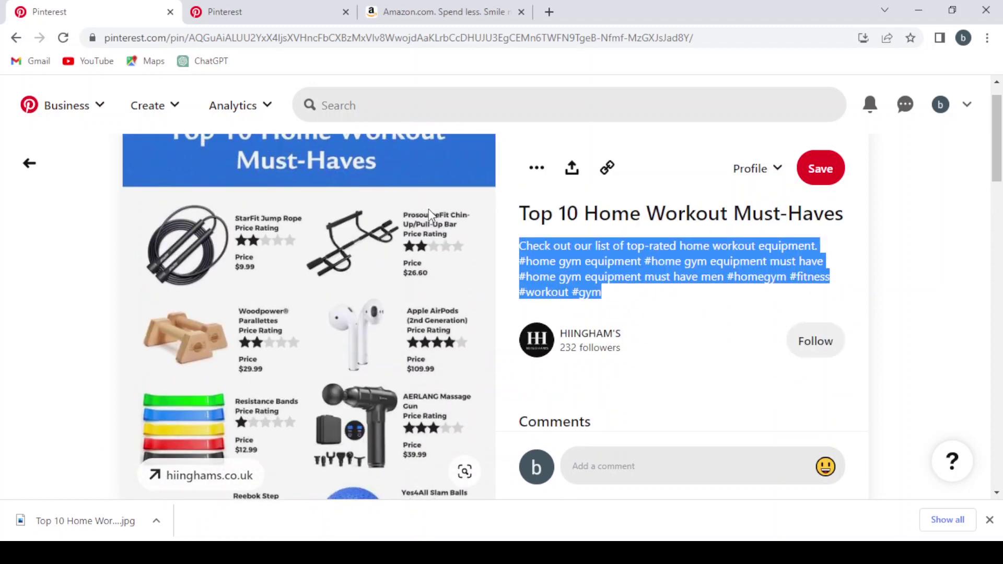
# - Search Amazon for 'prosource fit pull up bar' and browse the 57 pull-up bar results
pyautogui.click(418, 5)
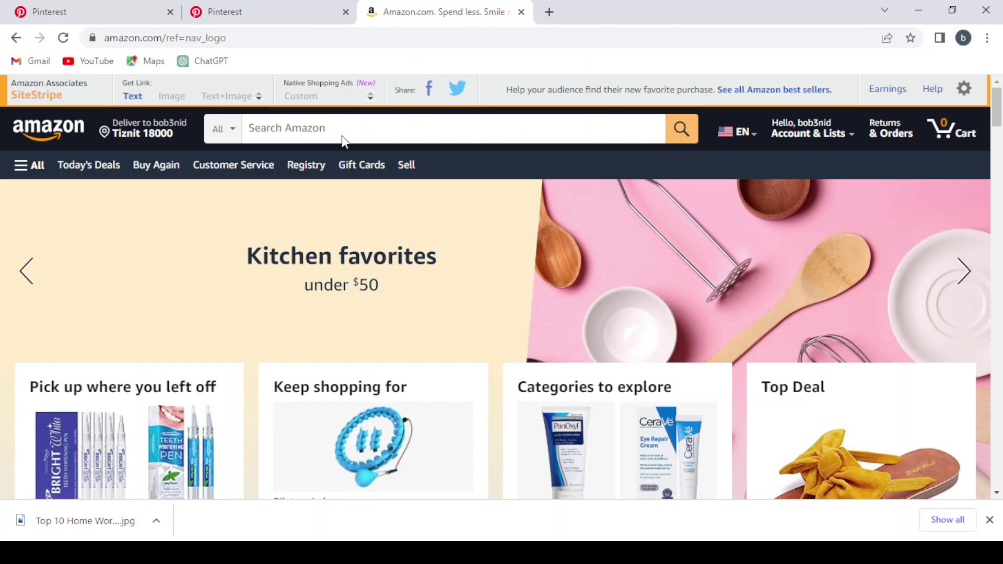
pyautogui.click(343, 136)
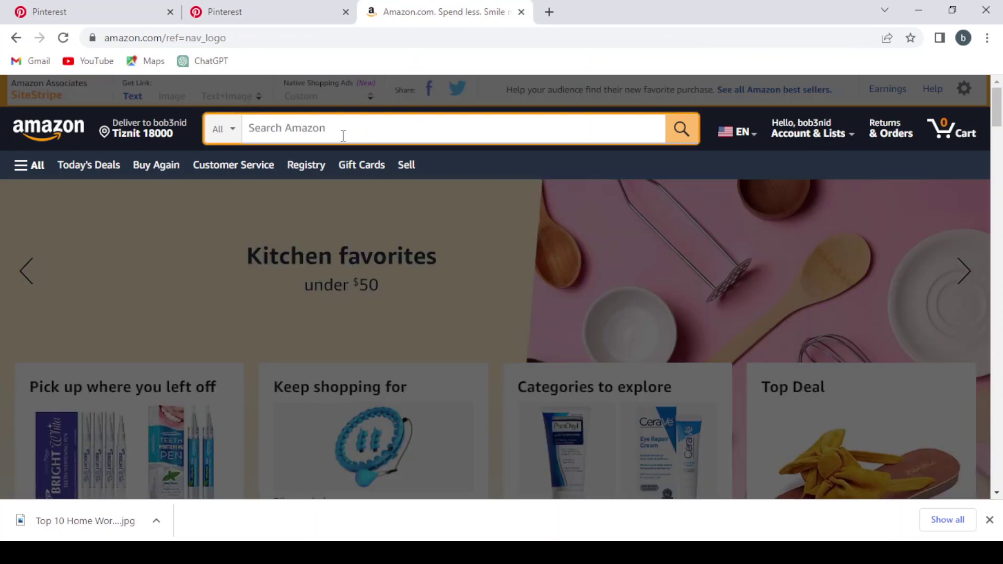
pyautogui.write('pros')
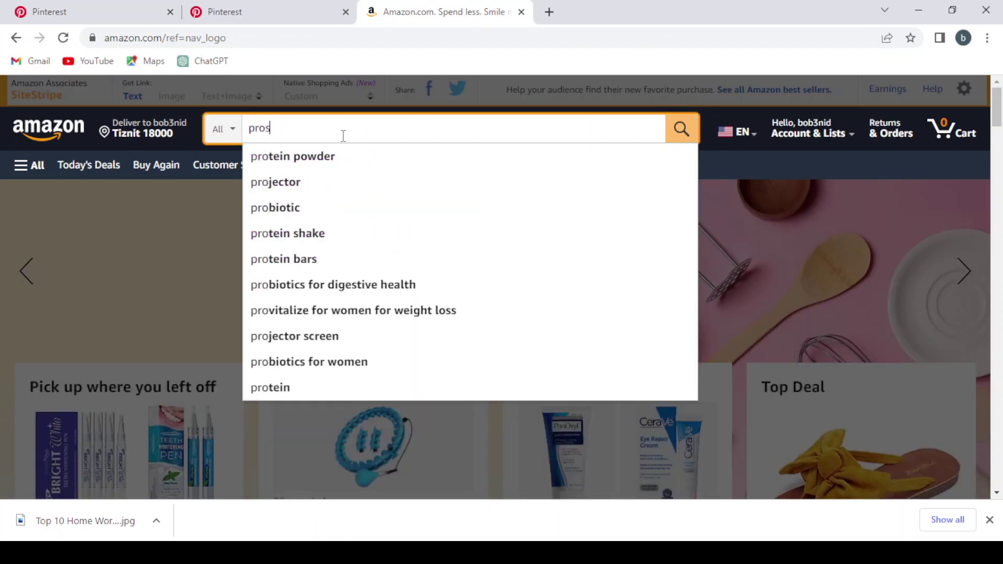
pyautogui.write('ource')
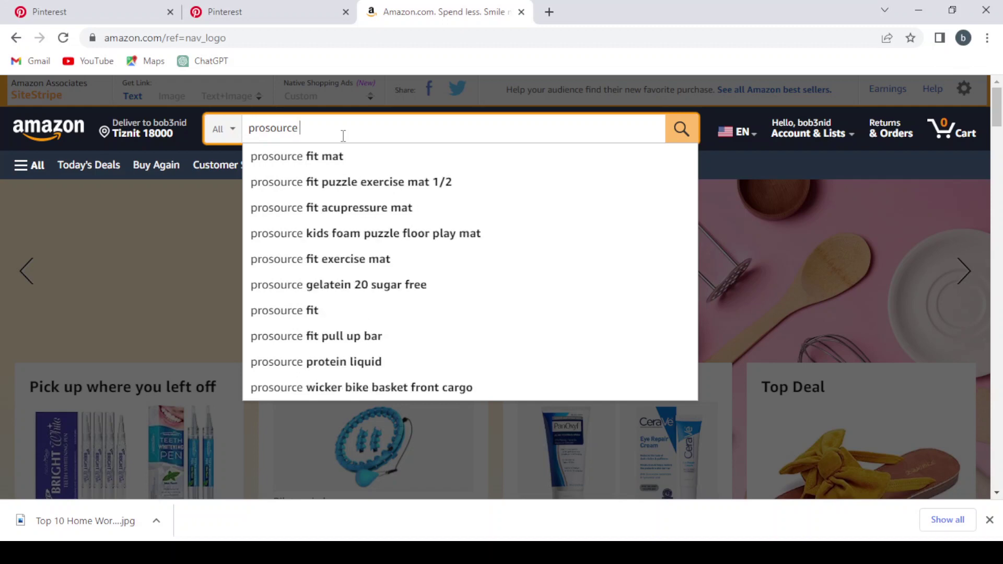
pyautogui.click(352, 343)
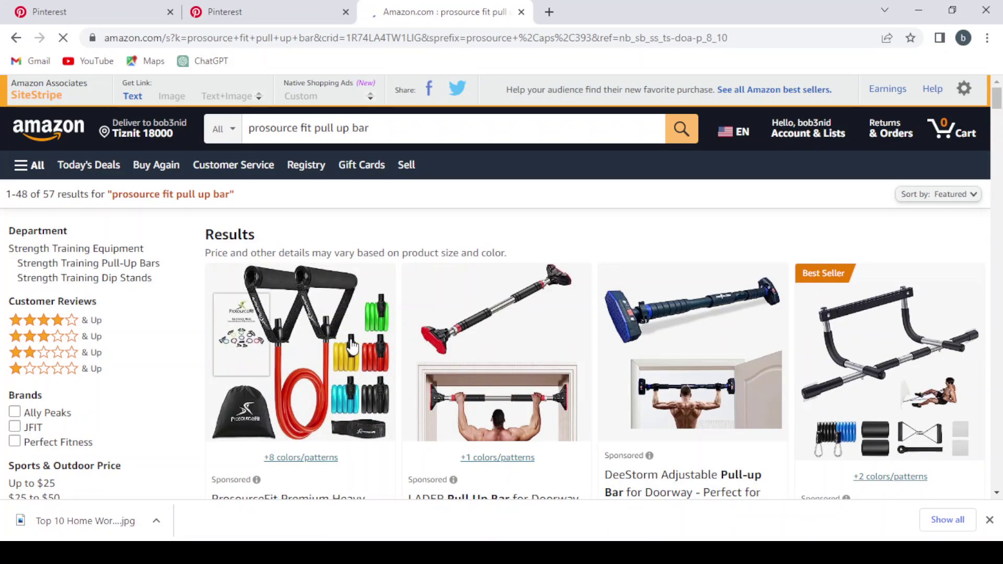
pyautogui.scroll(-4, 438, 355)
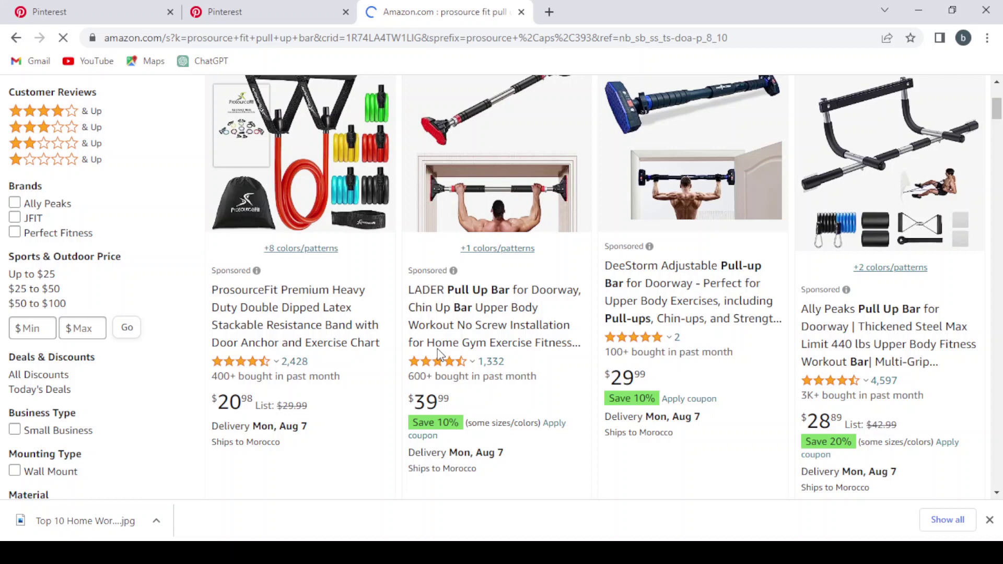
pyautogui.scroll(-4, 439, 355)
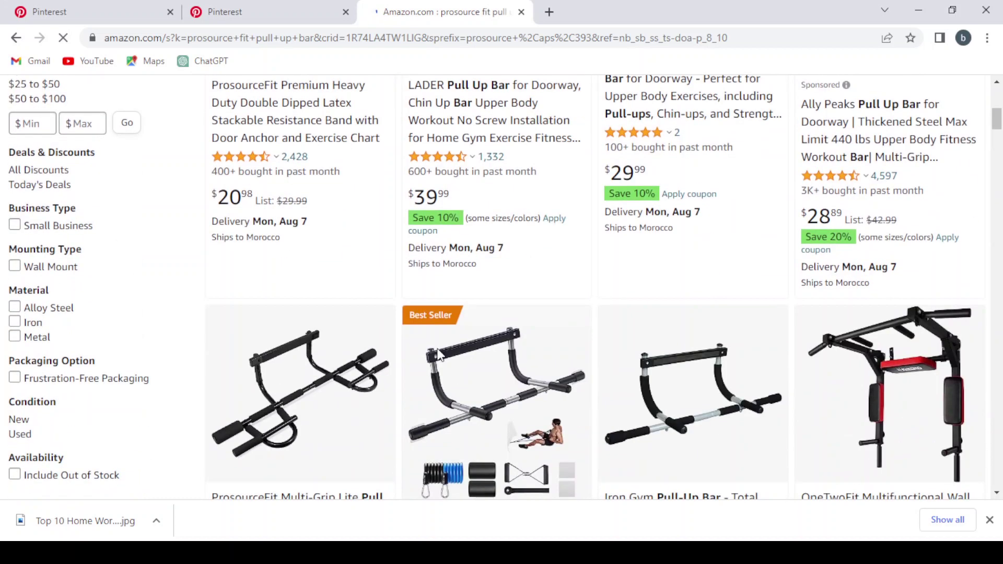
pyautogui.scroll(-2, 287, 448)
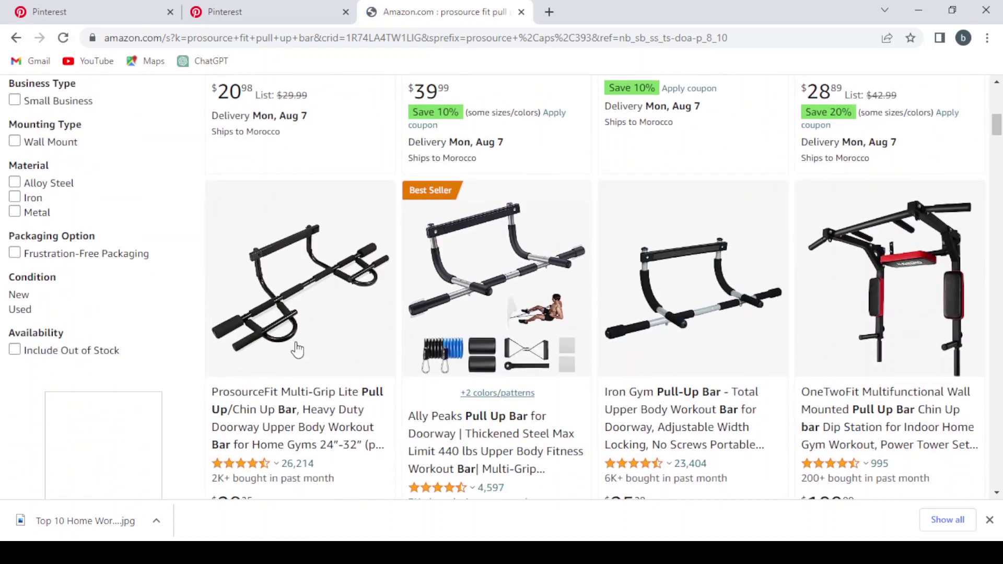
# - Open the $28.25 ProsourceFit Multi-Grip Lite Pull Up Bar page and create its SiteStripe short text link
pyautogui.click(298, 349)
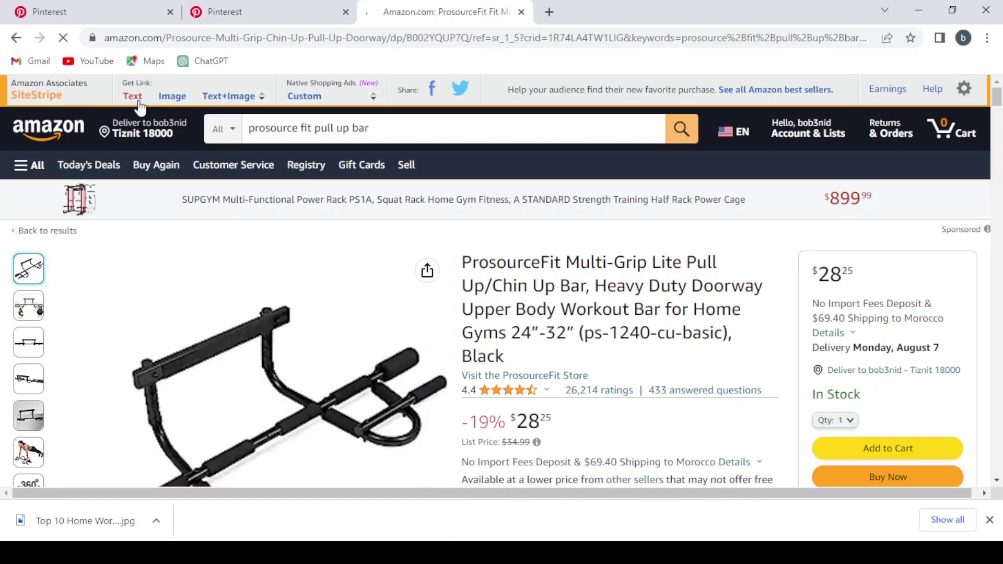
pyautogui.scroll(-3, 677, 337)
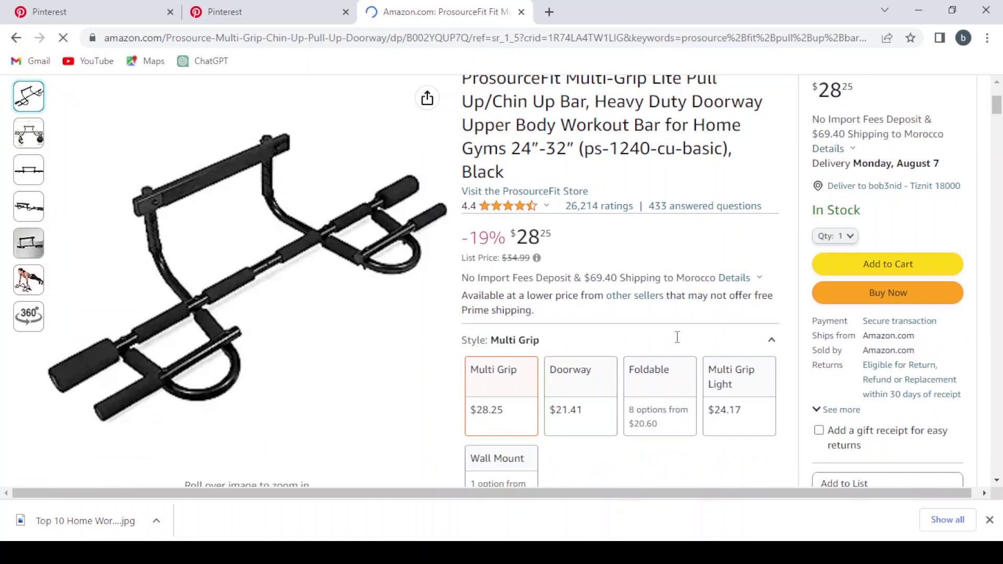
pyautogui.scroll(-12, 678, 337)
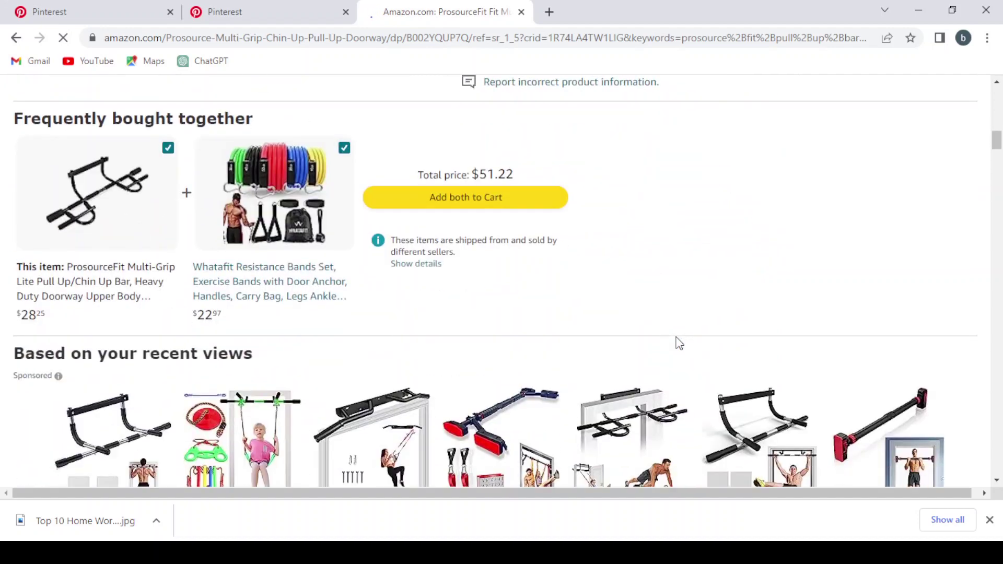
pyautogui.scroll(-3, 679, 343)
pyautogui.scroll(-2, 679, 343)
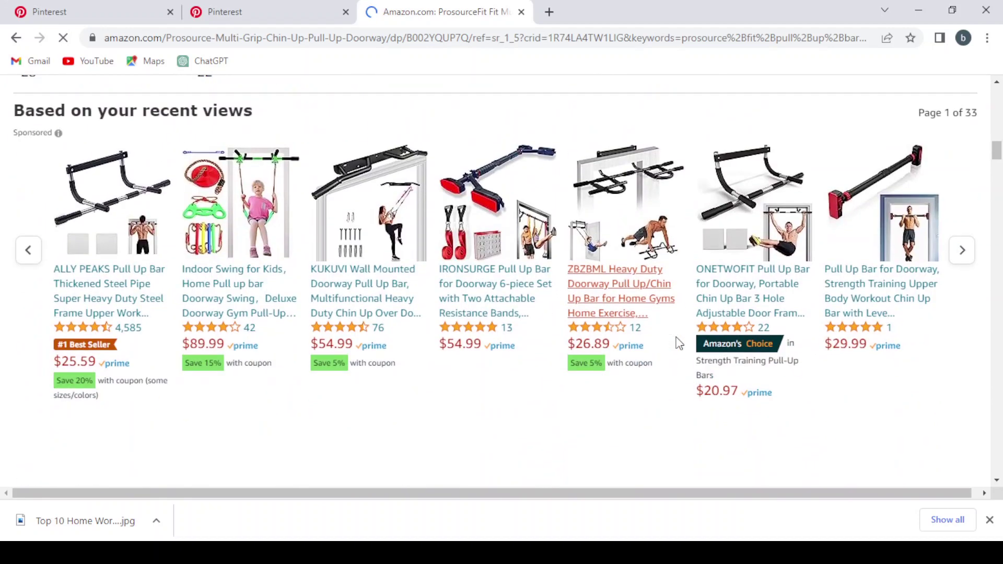
pyautogui.scroll(-1, 679, 343)
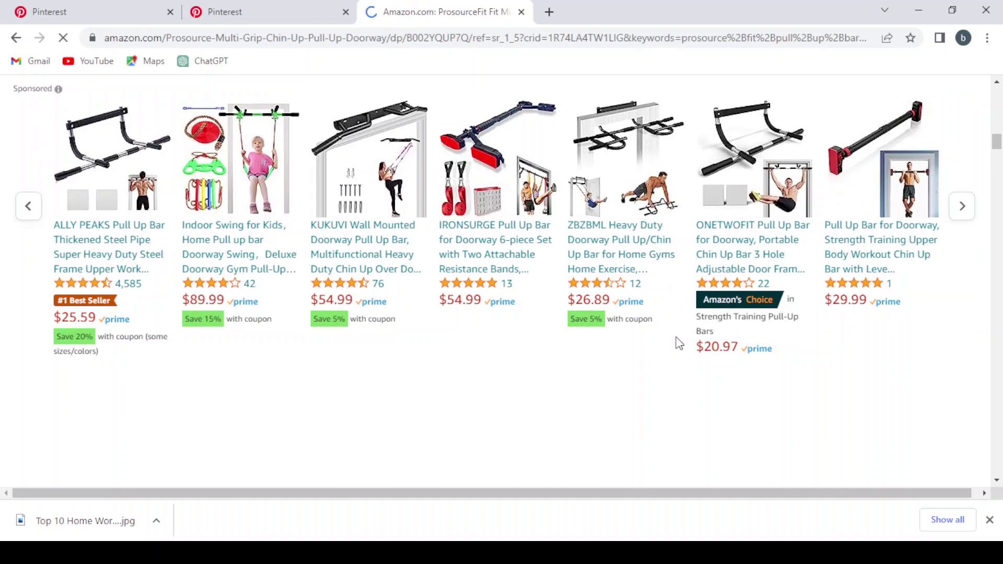
pyautogui.scroll(-2, 679, 343)
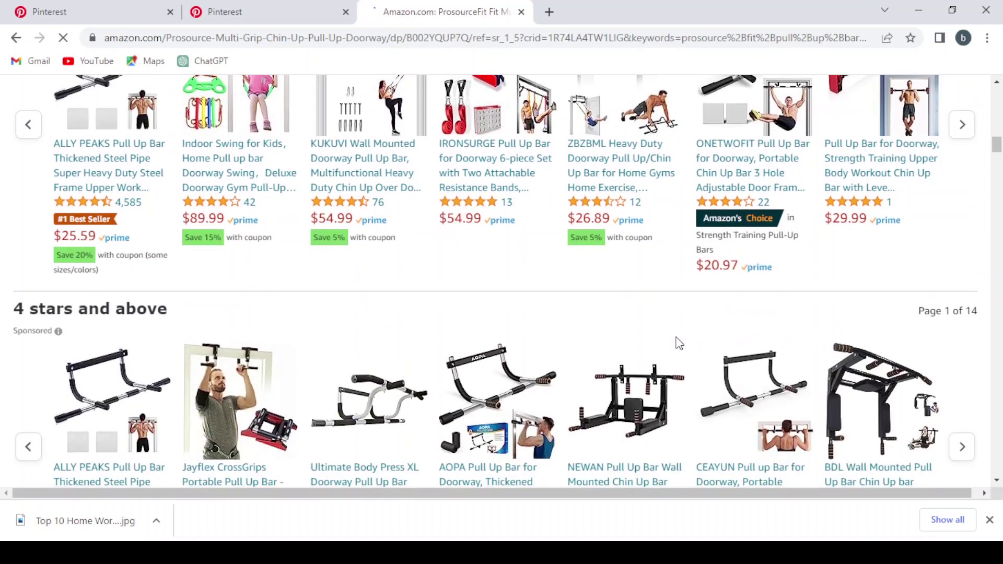
pyautogui.scroll(-15, 679, 343)
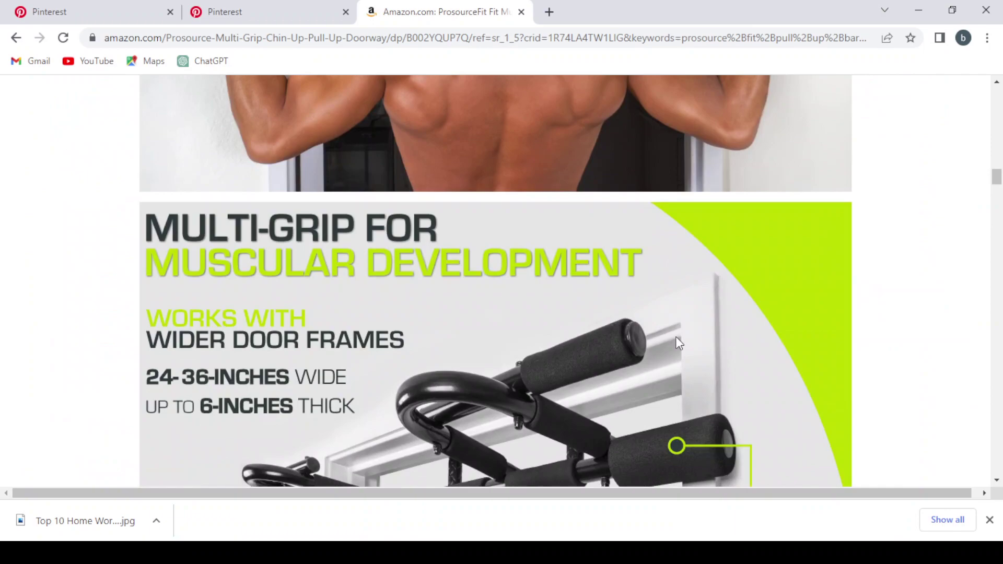
pyautogui.scroll(-10, 677, 342)
pyautogui.scroll(20, 678, 345)
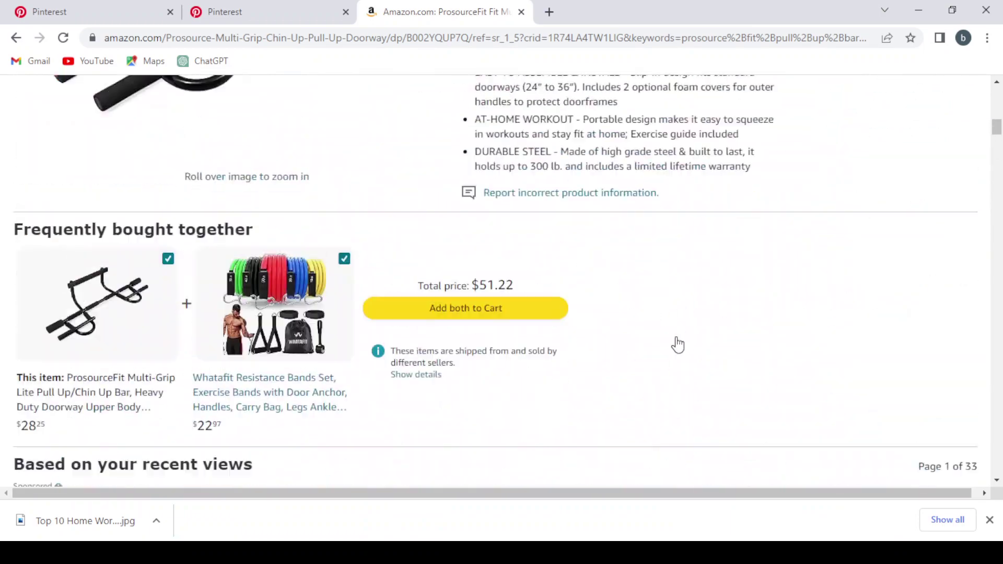
pyautogui.scroll(12, 418, 250)
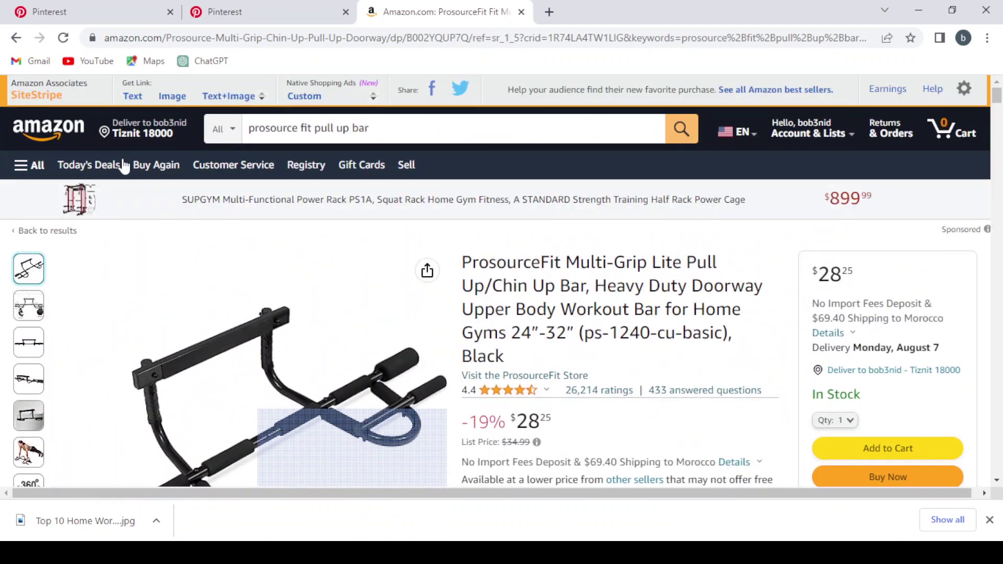
pyautogui.click(134, 97)
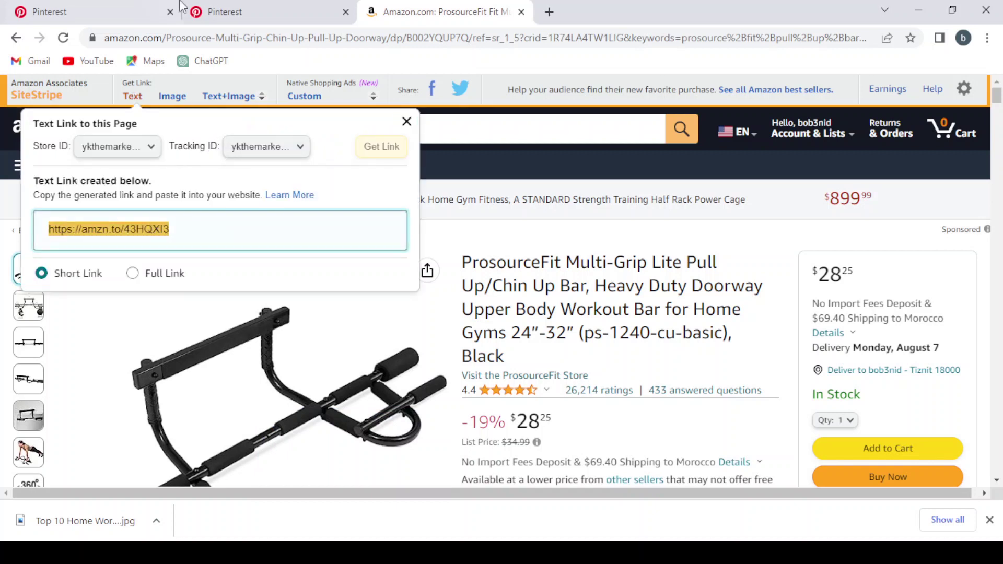
# - Paste the amzn.to pull-up bar short link into the idea pin's Link field
pyautogui.click(246, 7)
pyautogui.scroll(-2, 600, 303)
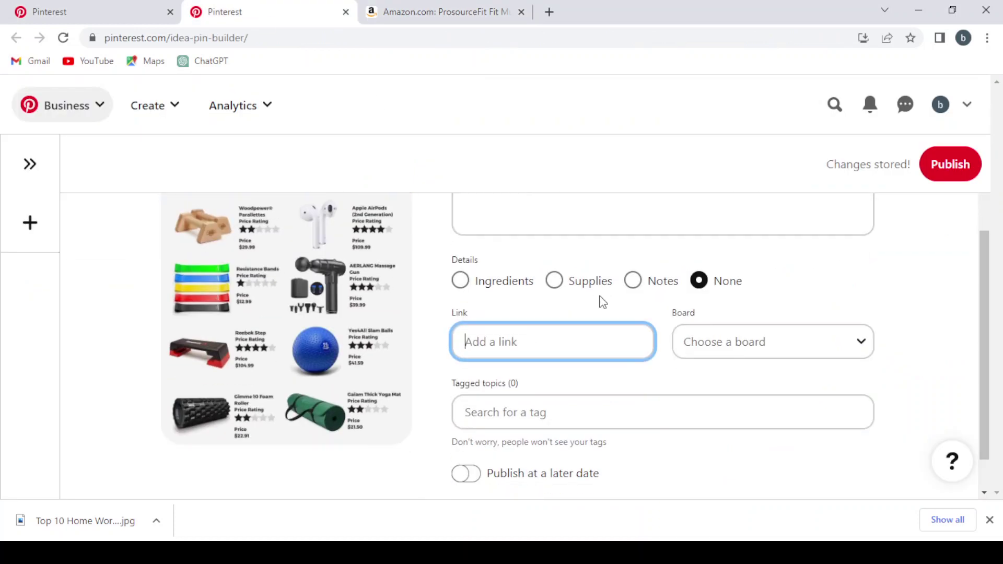
pyautogui.write('https://amzn.to/43HQXI3')
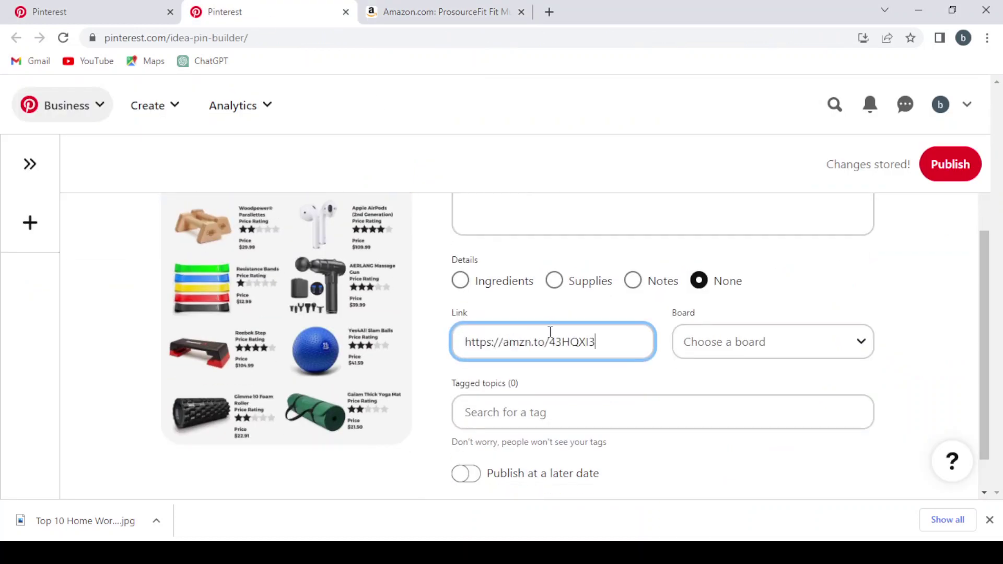
pyautogui.scroll(-1, 550, 332)
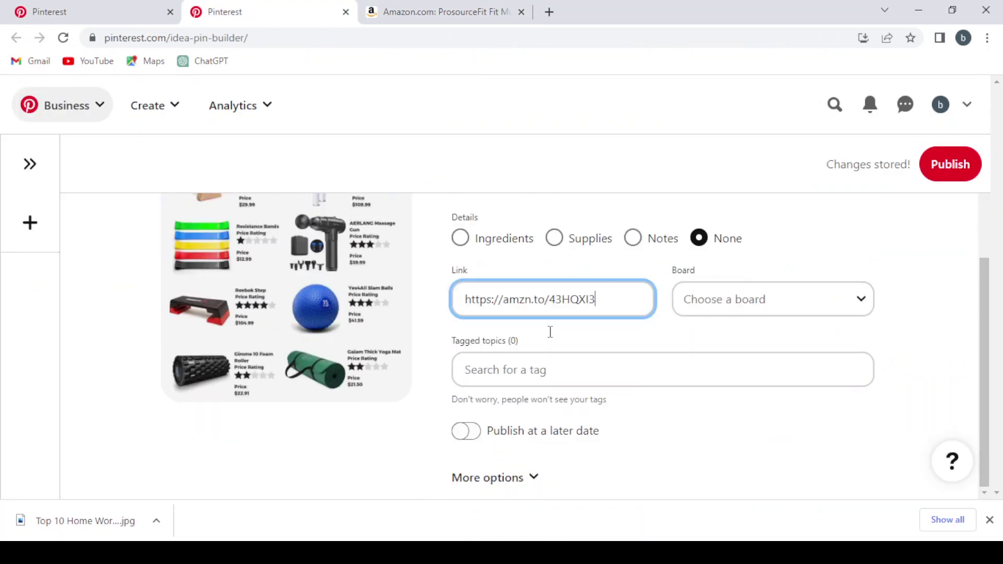
pyautogui.click(535, 370)
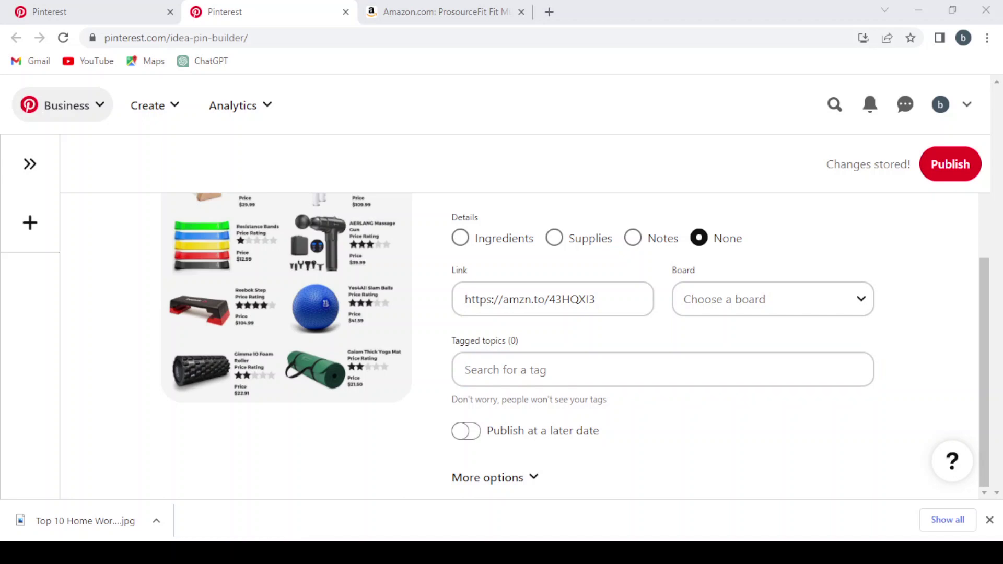
pyautogui.hotkey('alt', 'Tab')
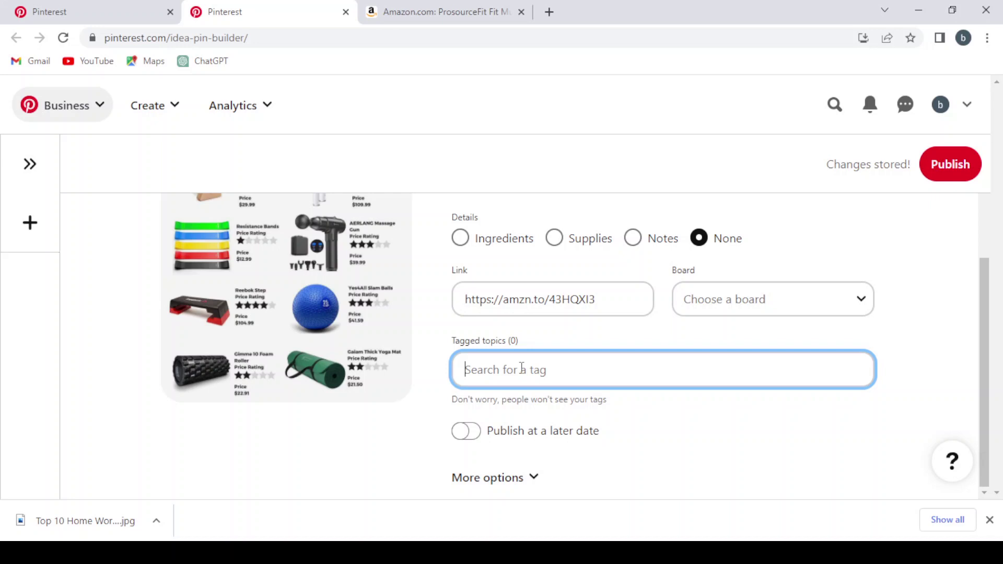
# - Tag the pin with Fitness Goals, Fit Girl and Fitness Model from 'fitness' searches
pyautogui.write('fitness')
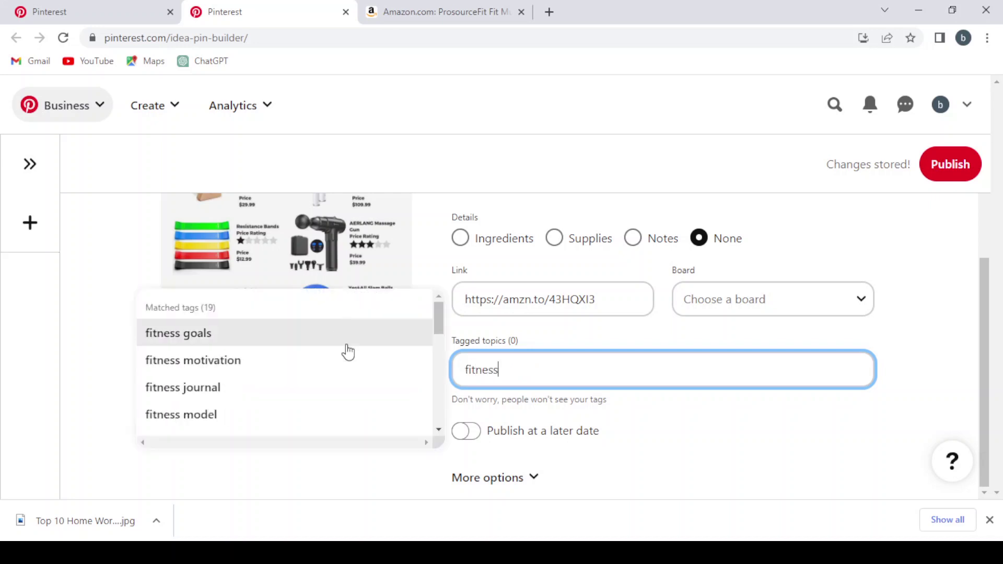
pyautogui.click(348, 351)
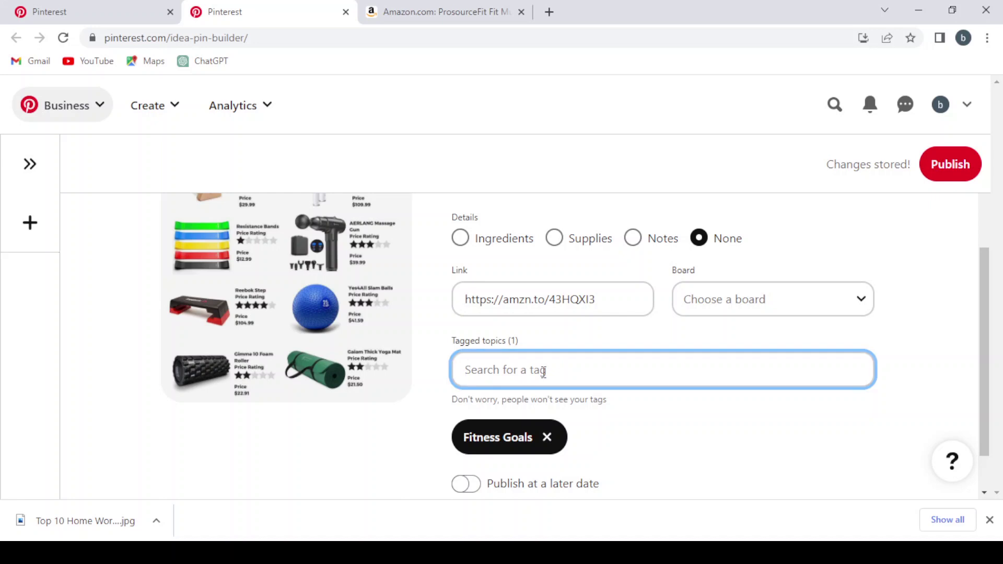
pyautogui.write('fitness')
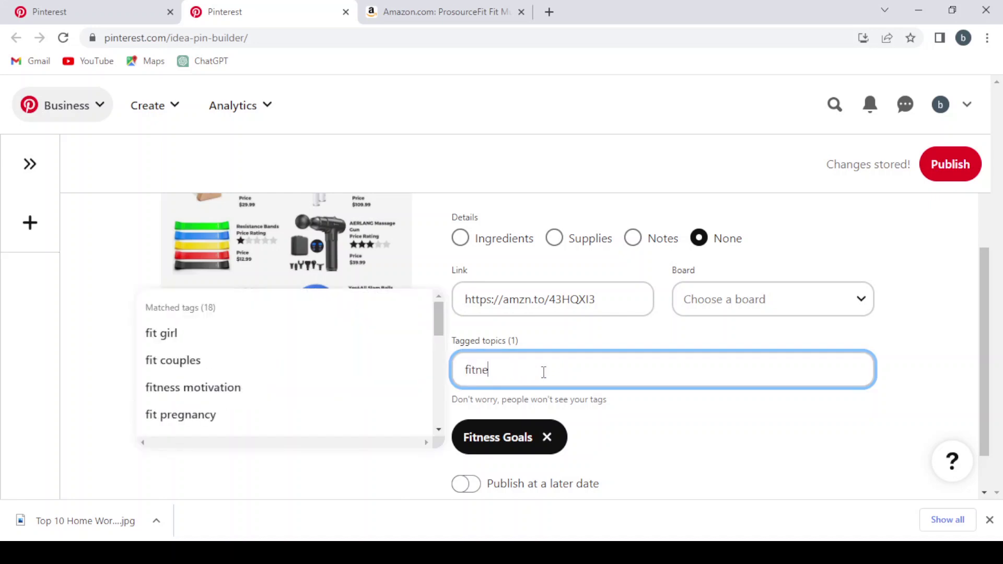
pyautogui.click(361, 335)
pyautogui.write('fitn')
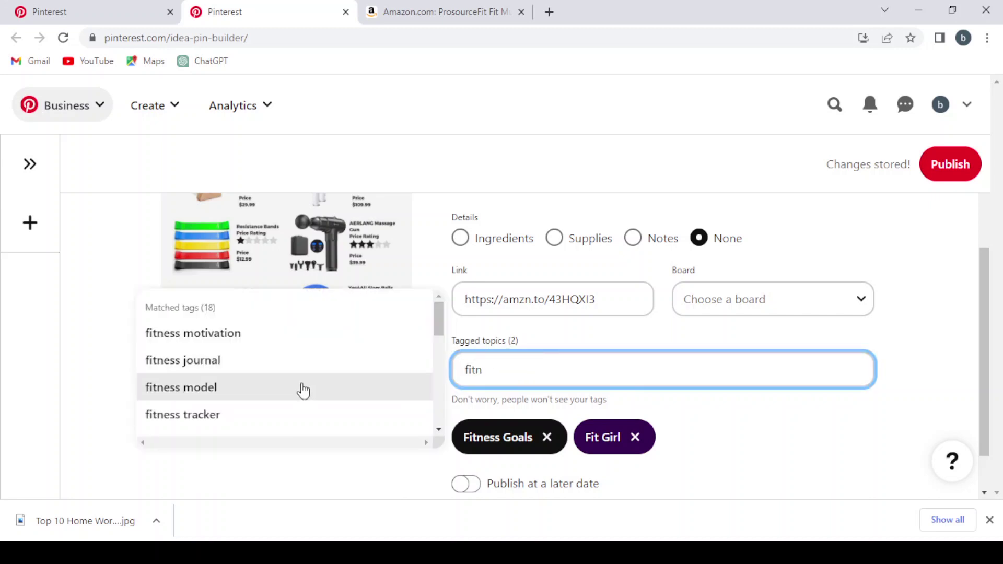
pyautogui.click(302, 387)
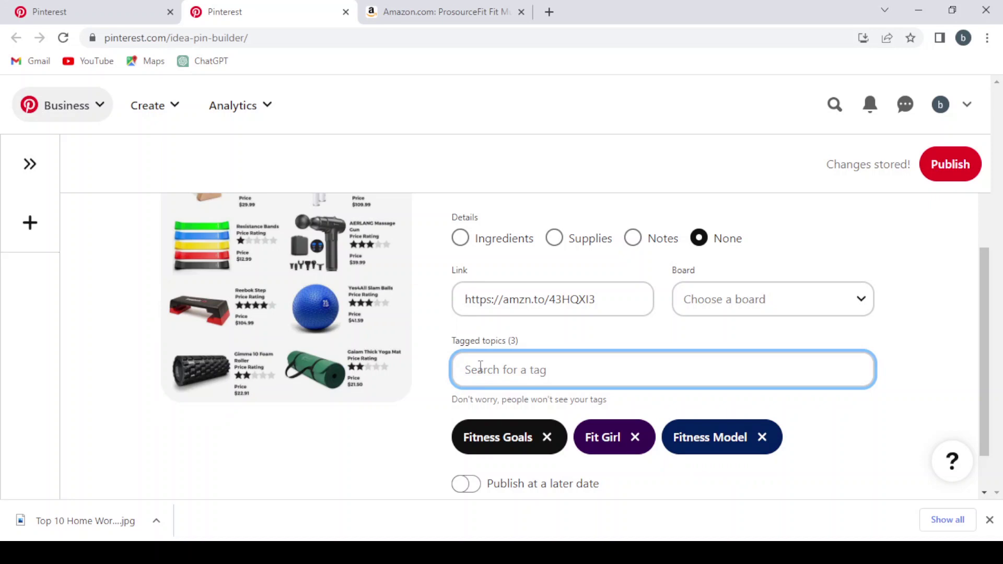
# - Add the Fitness Motivation, Fitness Journal and Fitness Tips tagged topics
pyautogui.write('fitn')
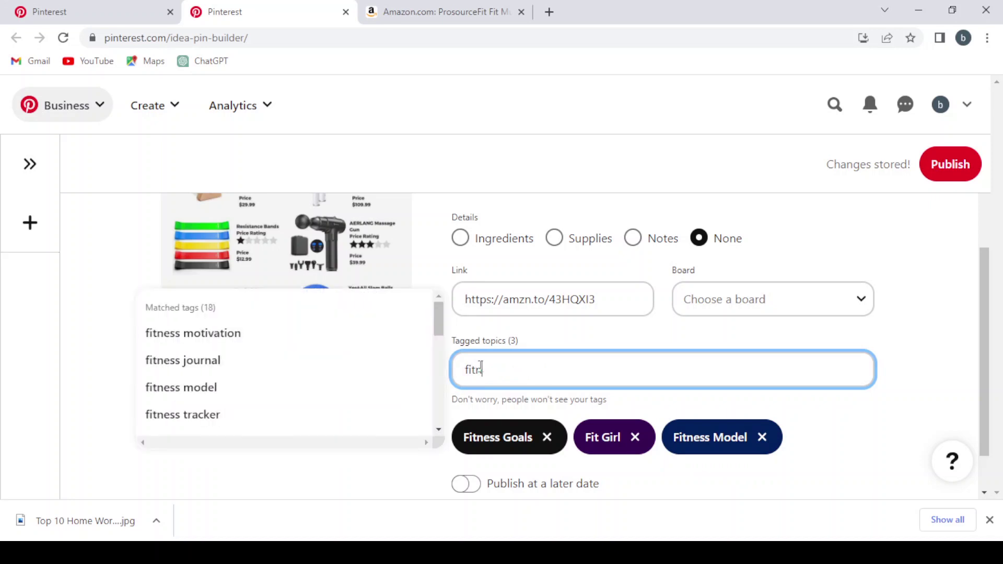
pyautogui.click(297, 332)
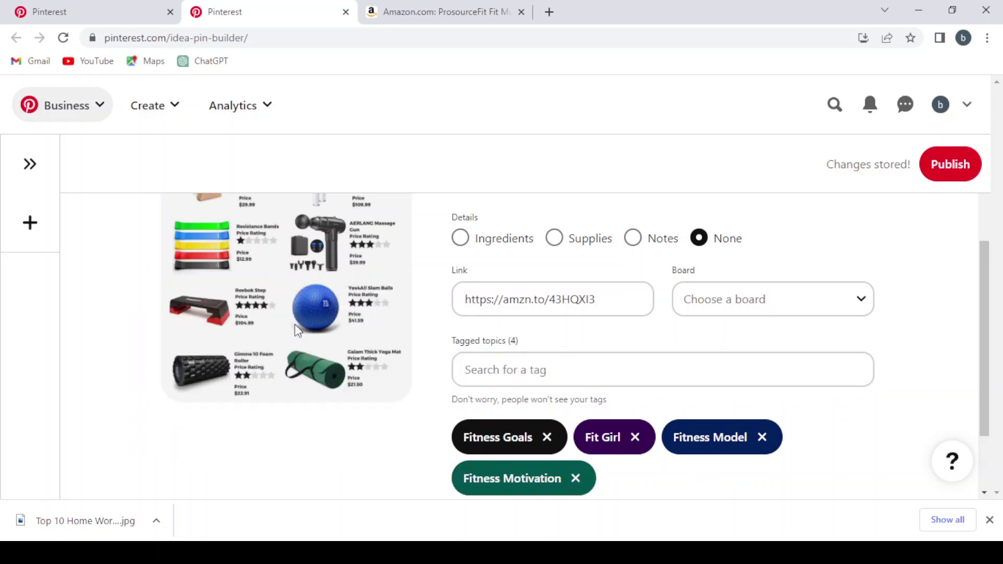
pyautogui.click(565, 367)
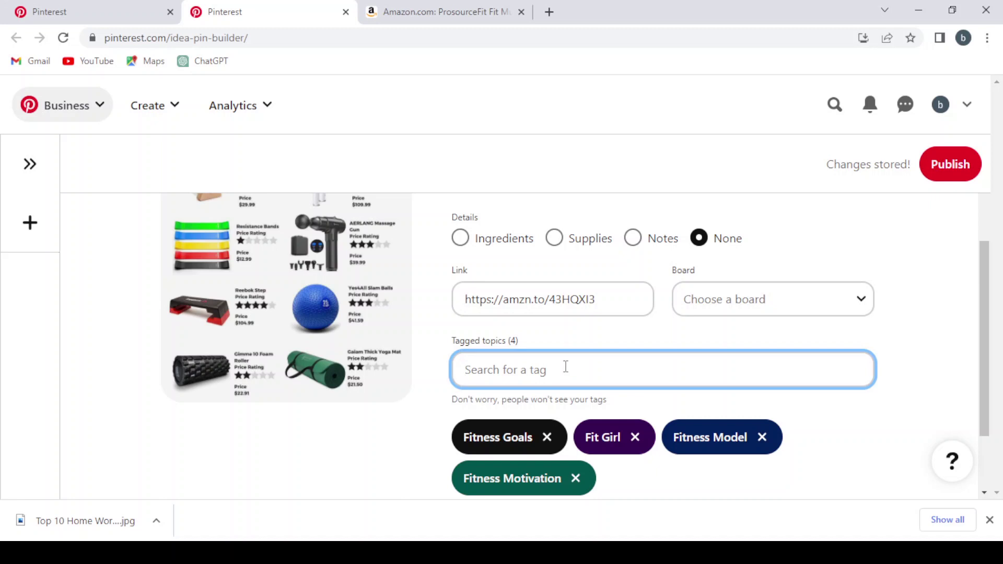
pyautogui.write('f')
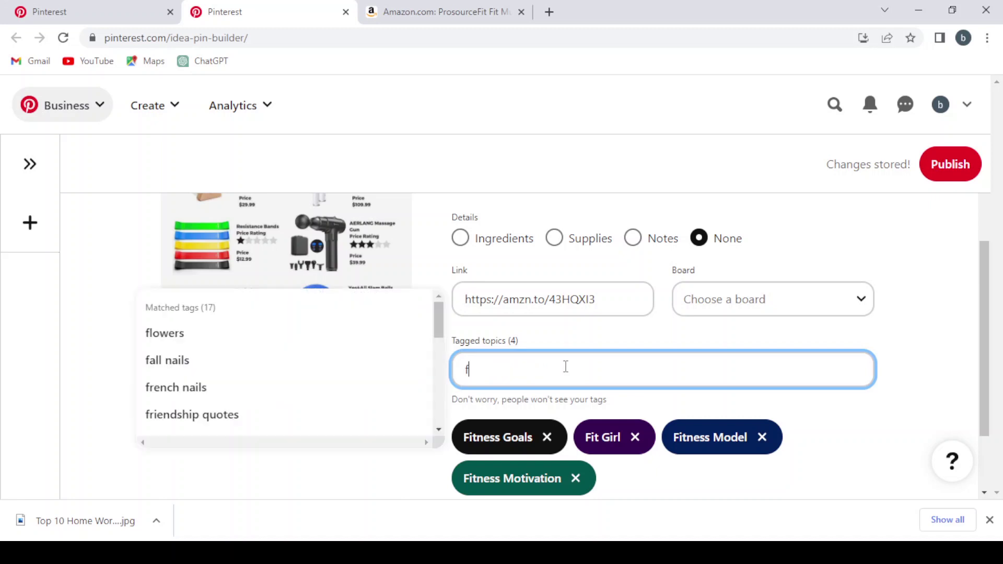
pyautogui.write('itn')
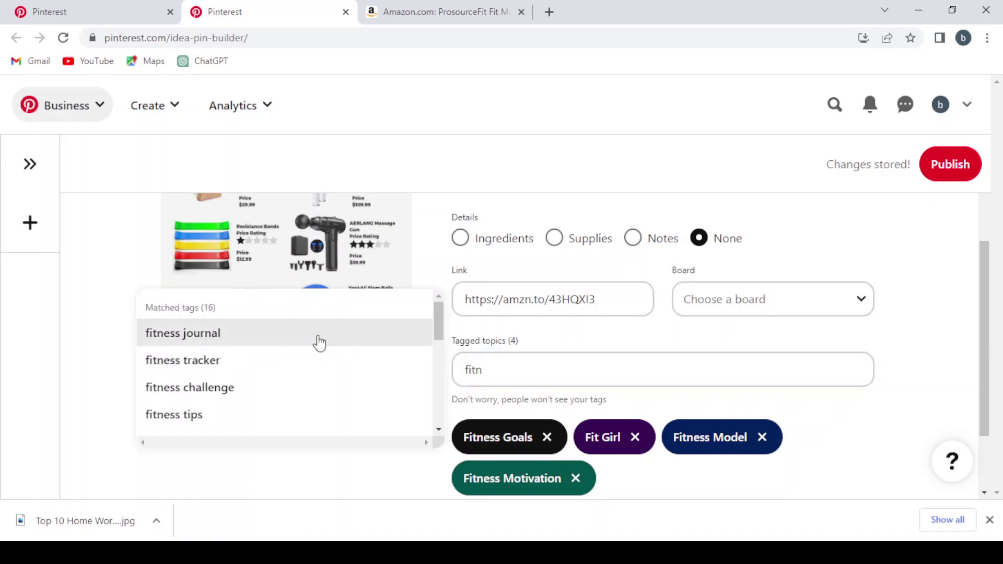
pyautogui.click(320, 343)
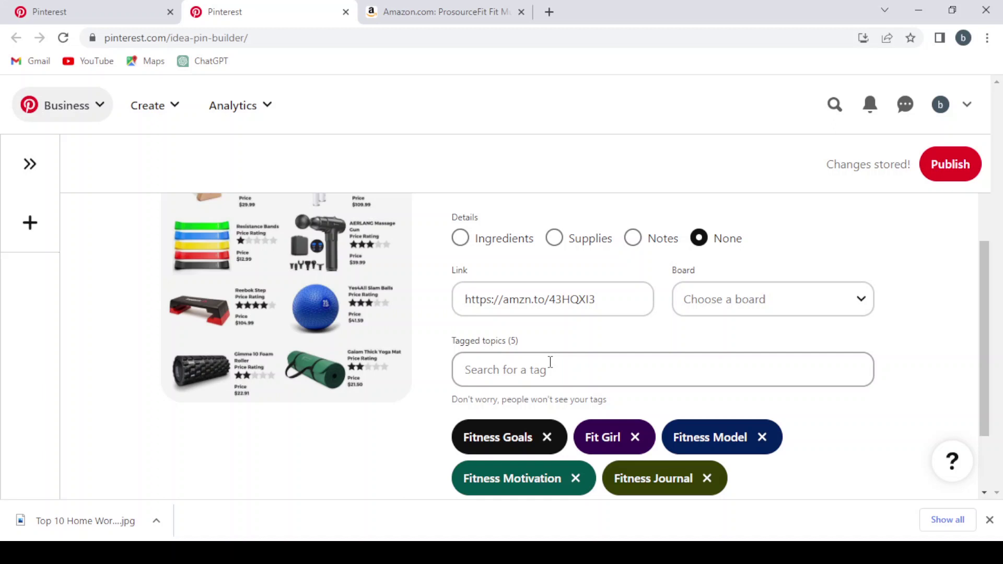
pyautogui.write('fitness')
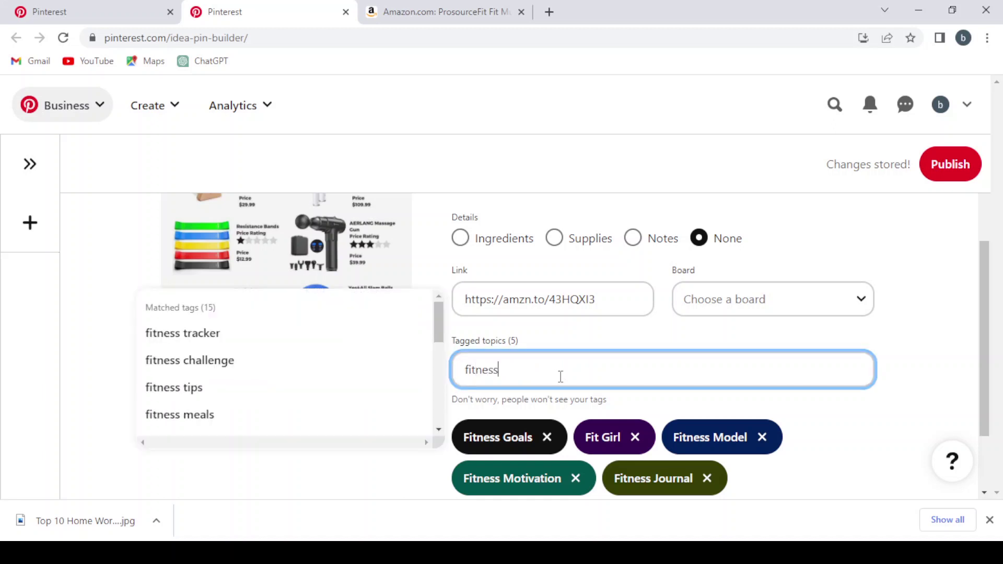
pyautogui.click(399, 399)
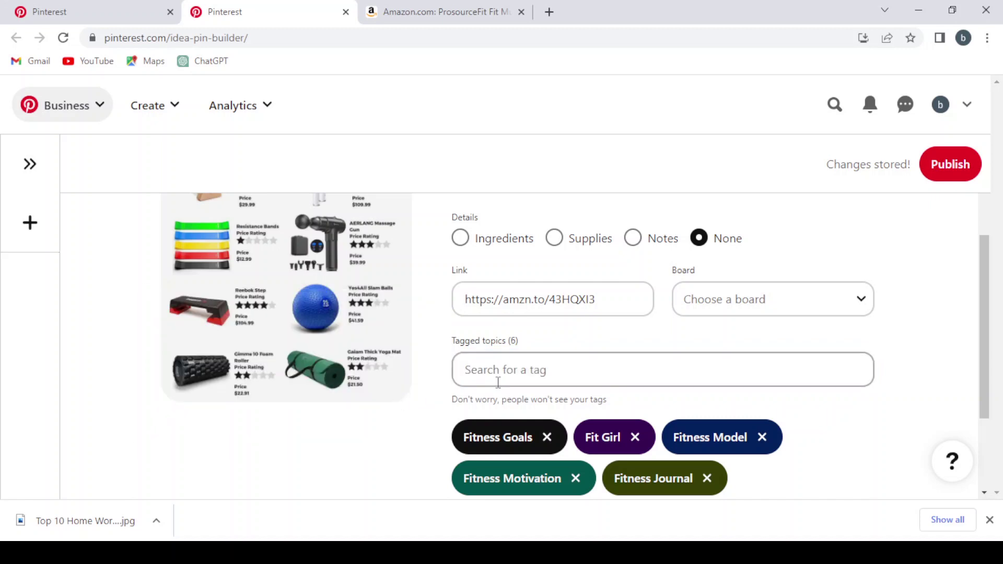
pyautogui.click(529, 370)
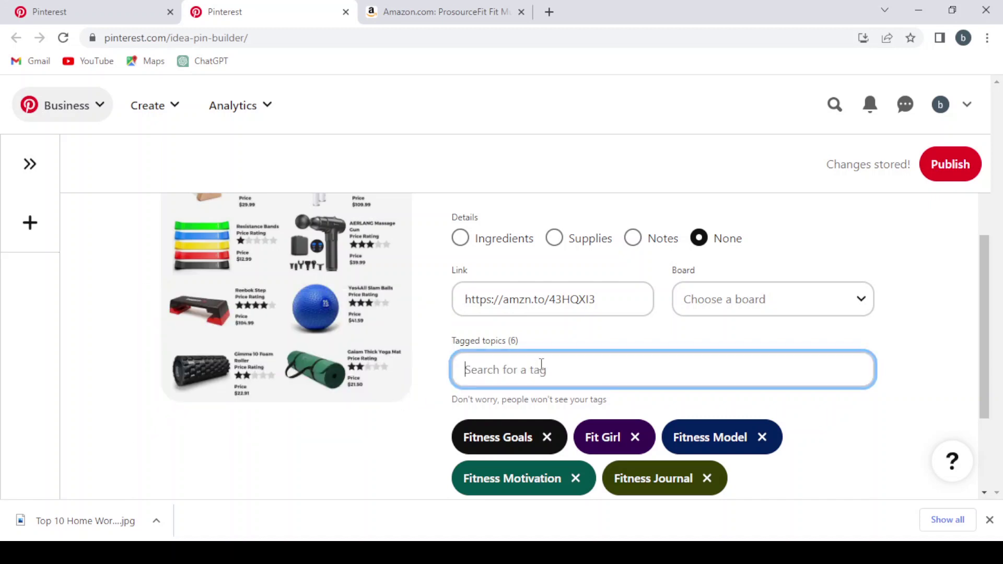
# - Drop the 'equipment' tag search and add the Abs Workout tag via 'workout'
pyautogui.write('ea')
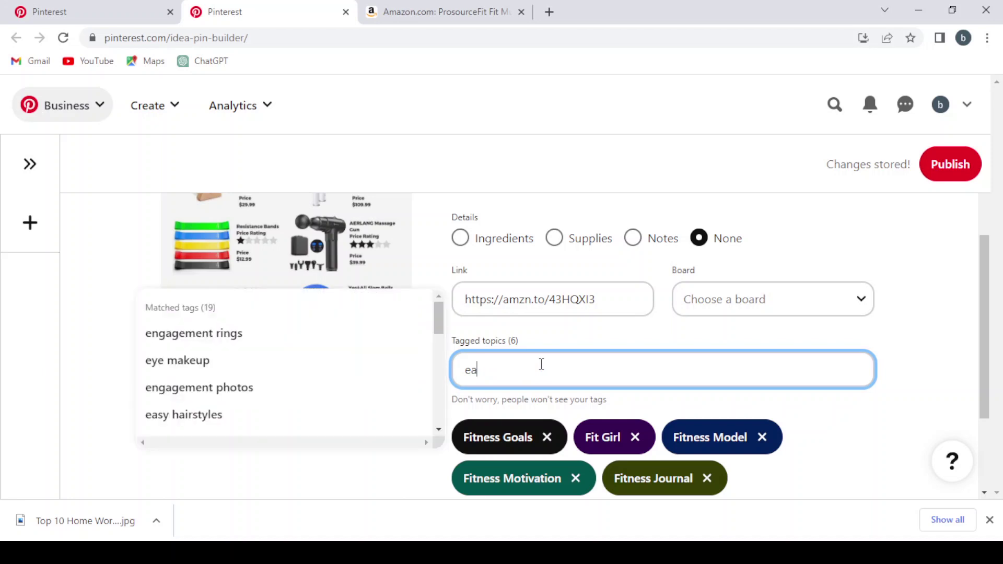
pyautogui.press('BackSpace')
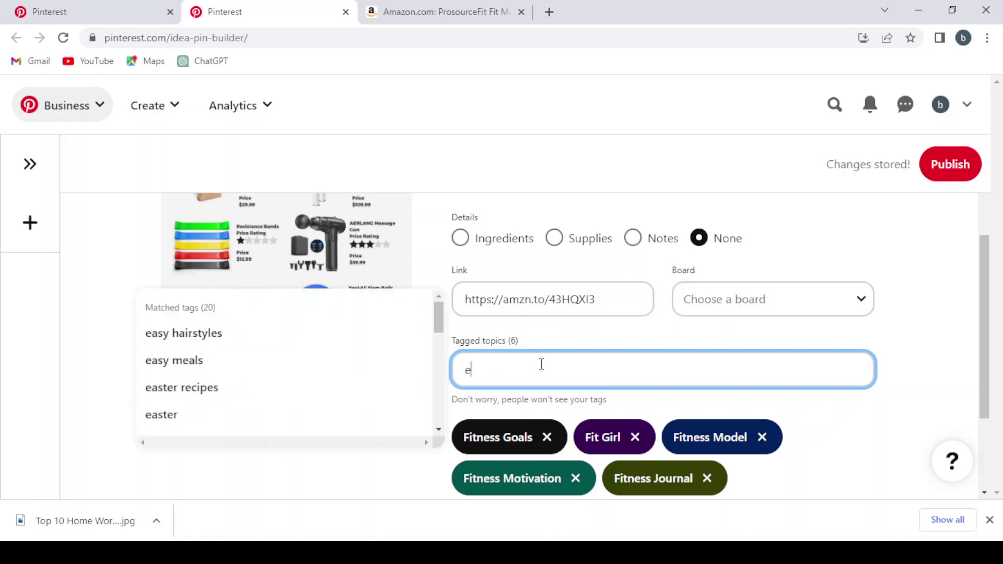
pyautogui.write('quip')
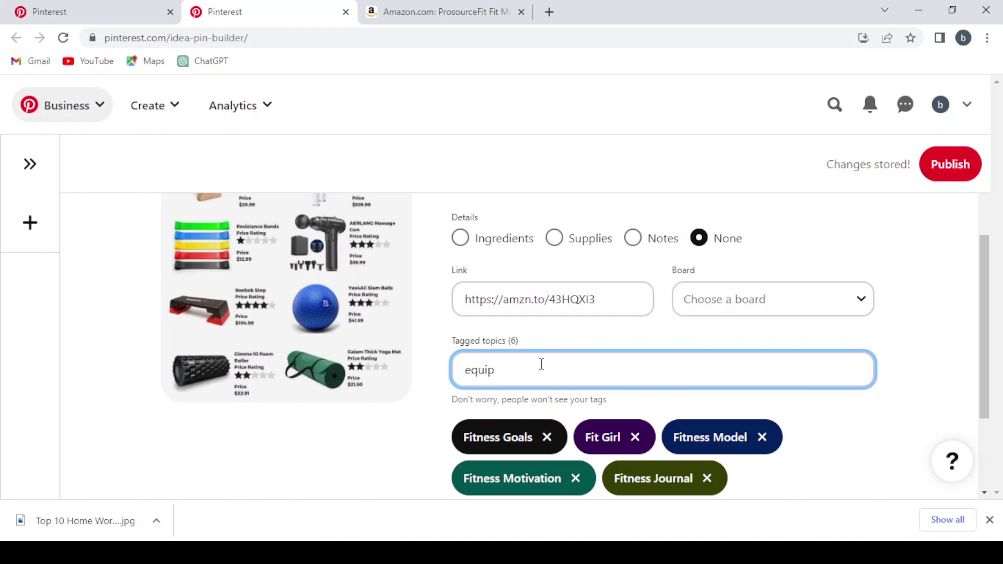
pyautogui.write('ment')
pyautogui.press('BackSpace')
pyautogui.press('BackSpace')
pyautogui.press('BackSpace')
pyautogui.press('BackSpace')
pyautogui.press('BackSpace')
pyautogui.press('BackSpace')
pyautogui.scroll(3, 535, 364)
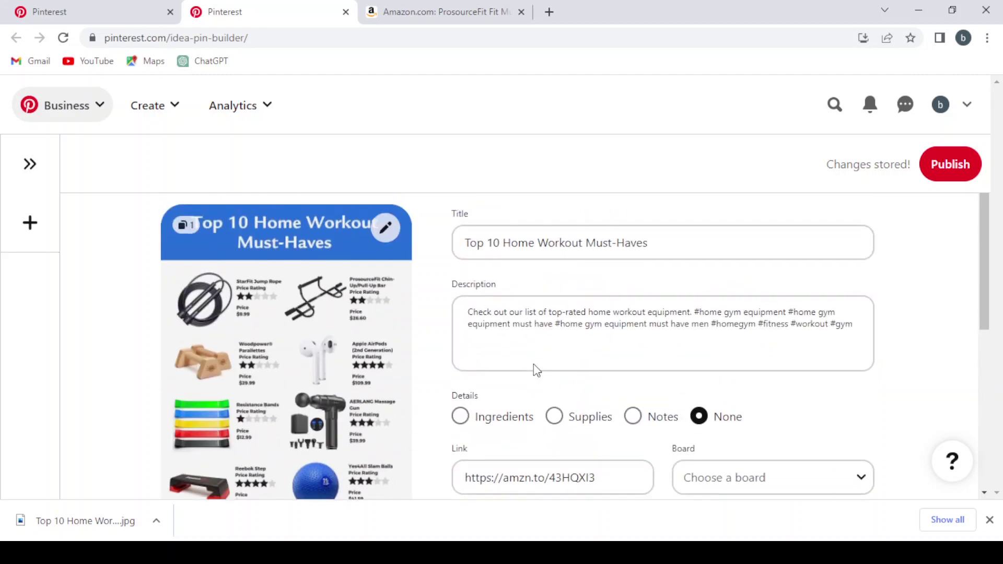
pyautogui.scroll(-3, 535, 370)
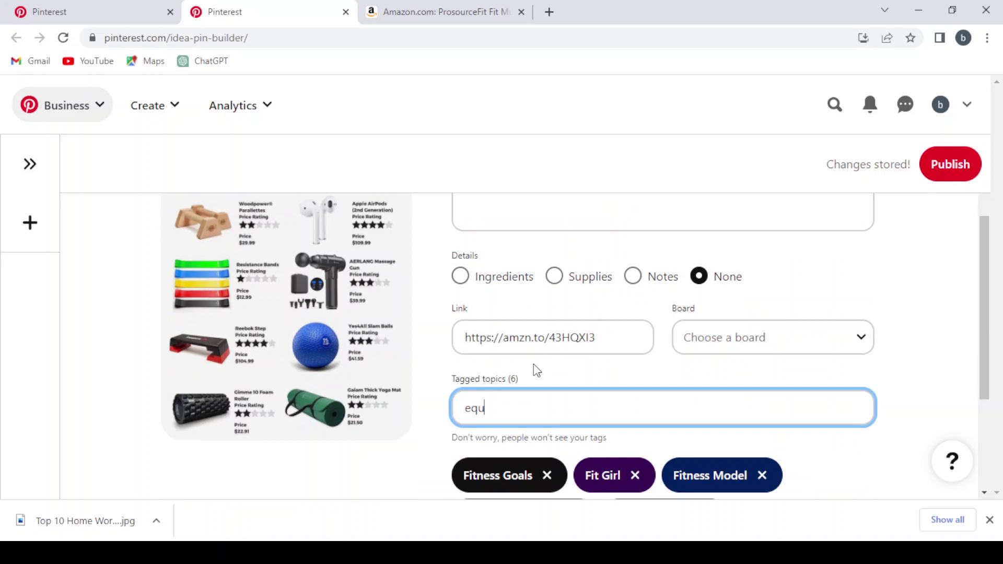
pyautogui.press('BackSpace')
pyautogui.press('BackSpace')
pyautogui.press('BackSpace')
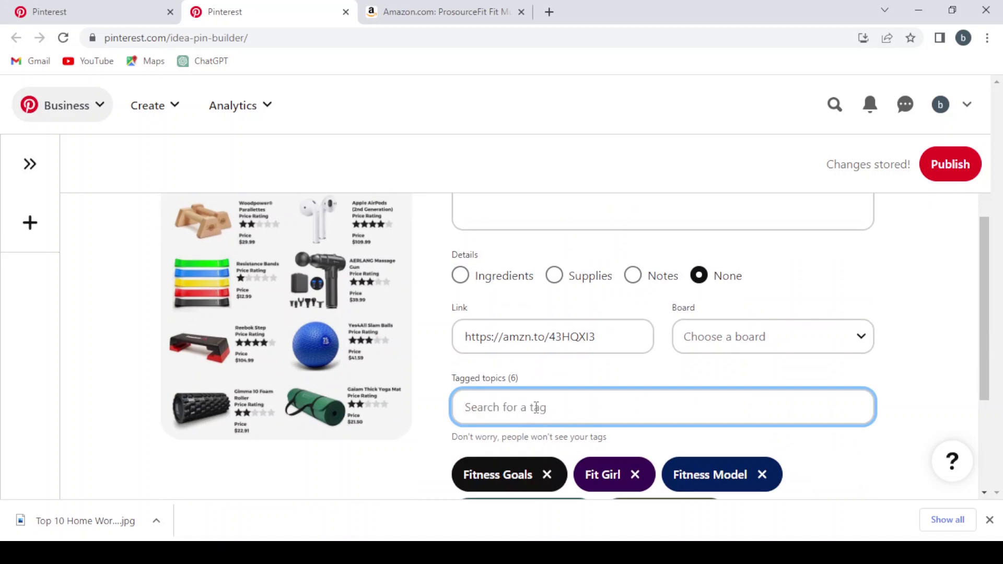
pyautogui.write('work')
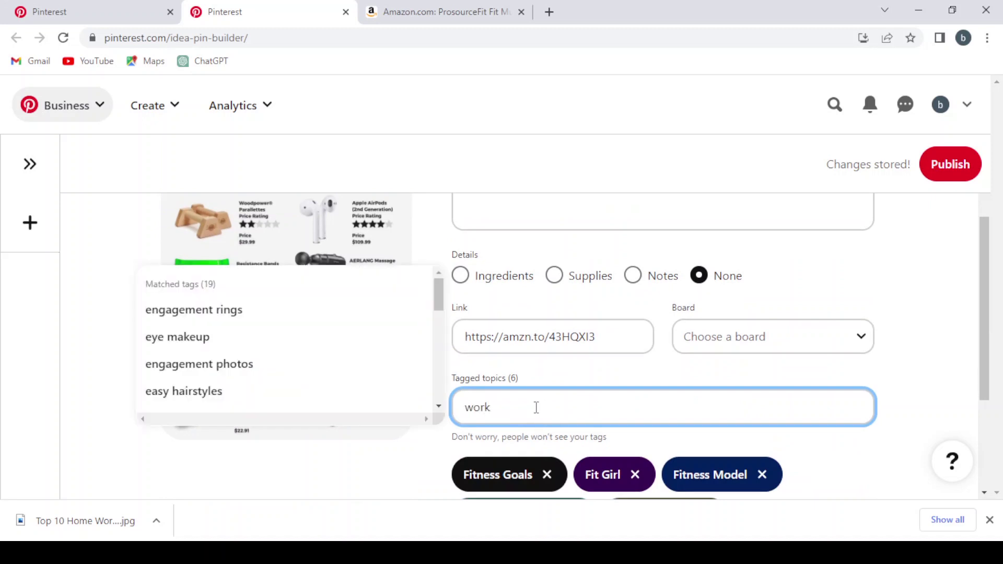
pyautogui.write('ou')
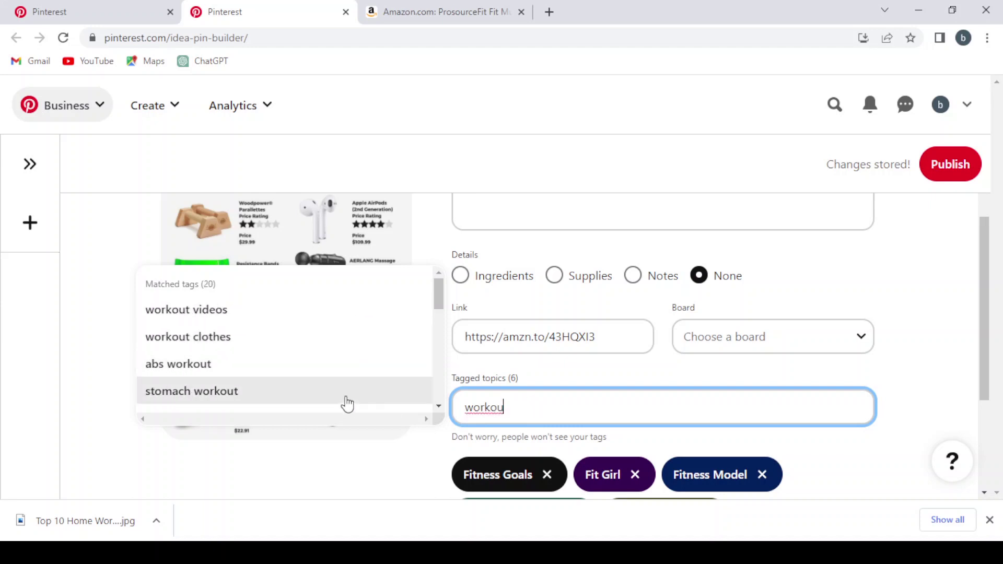
pyautogui.click(345, 373)
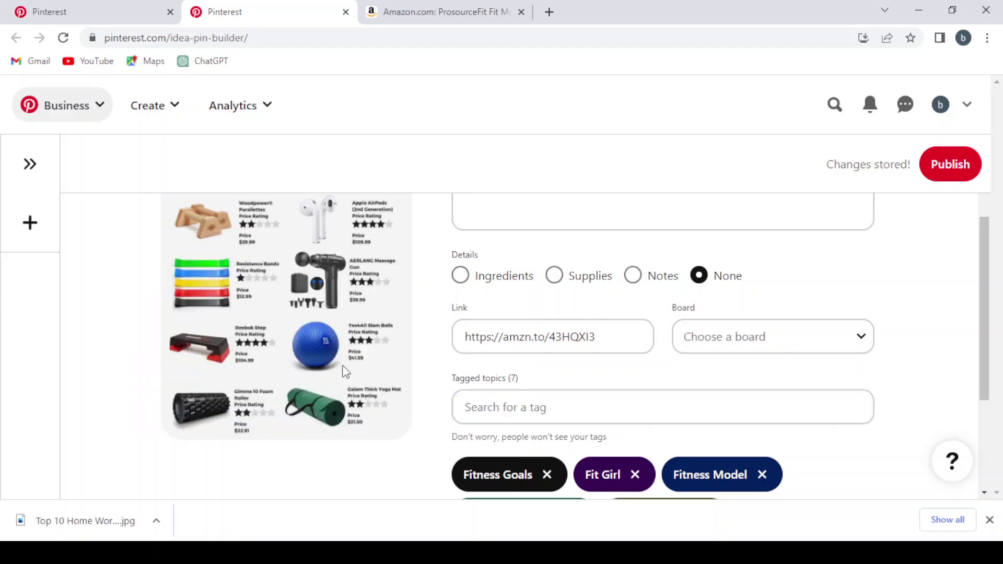
# - Search 'workout' again and add the Shoulder Workout tag, making eight tags
pyautogui.click(494, 407)
pyautogui.write('wo')
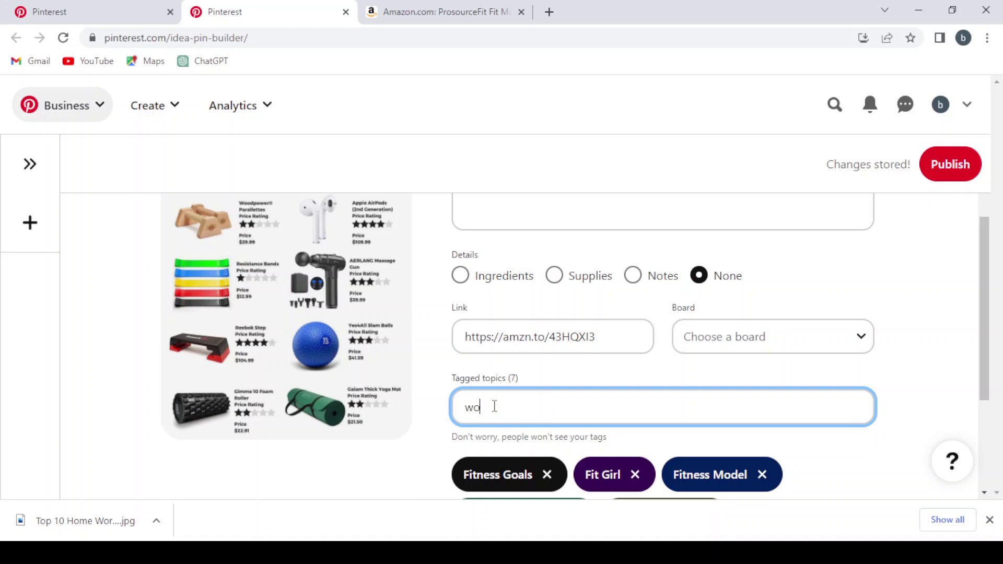
pyautogui.write('rkout')
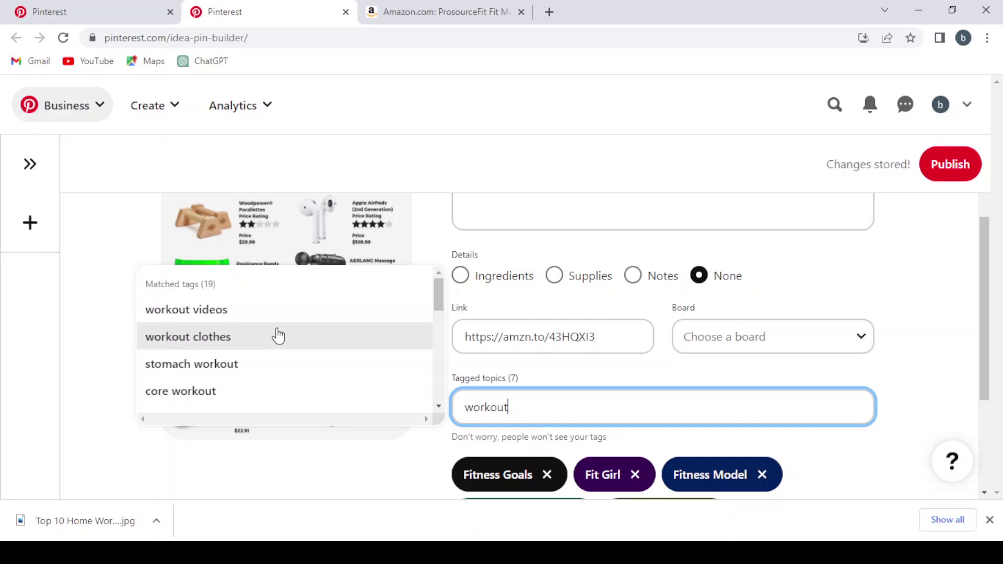
pyautogui.scroll(-1, 279, 339)
pyautogui.scroll(-2, 278, 338)
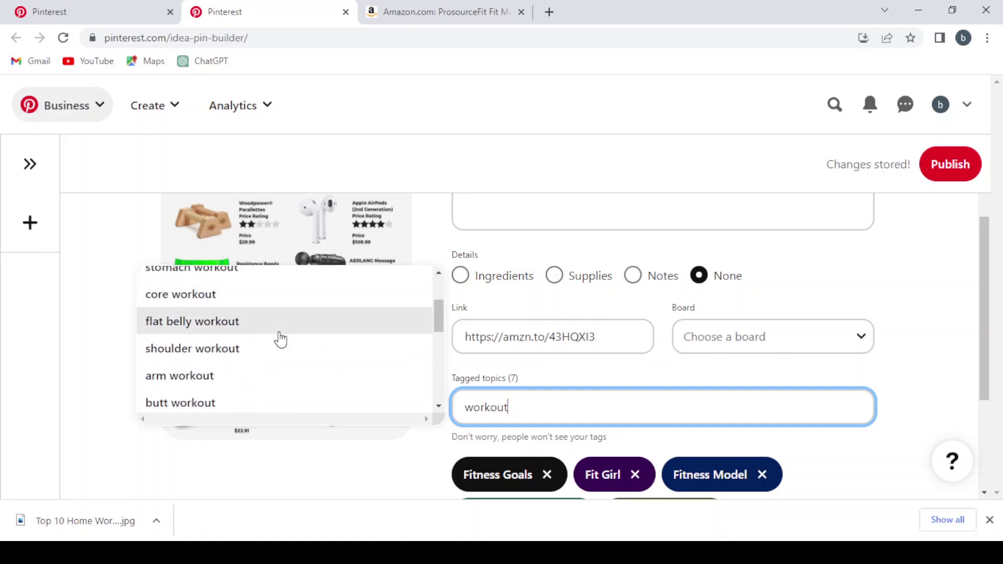
pyautogui.click(279, 321)
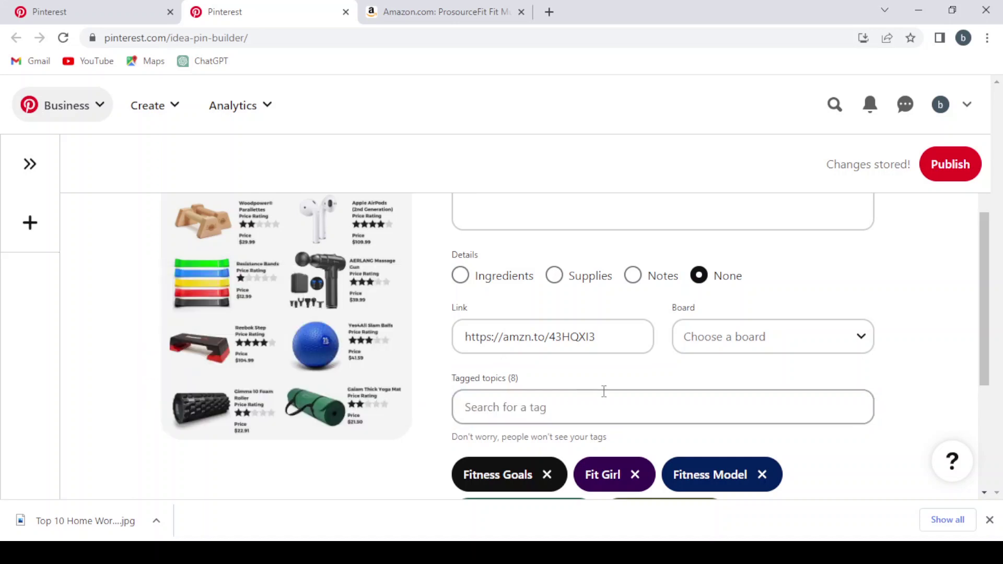
pyautogui.scroll(-2, 605, 397)
pyautogui.scroll(-2, 604, 400)
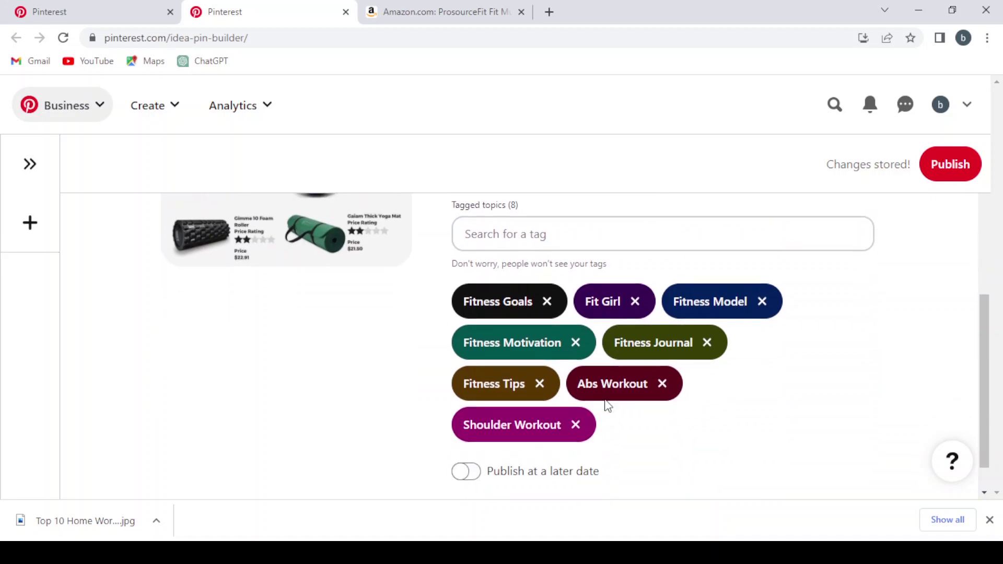
pyautogui.scroll(4, 607, 406)
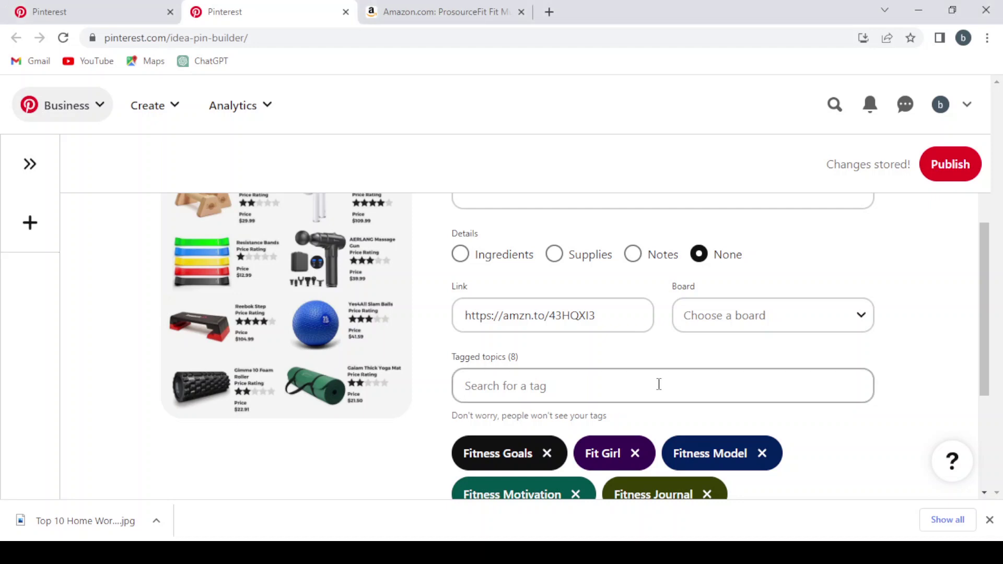
pyautogui.scroll(4, 835, 243)
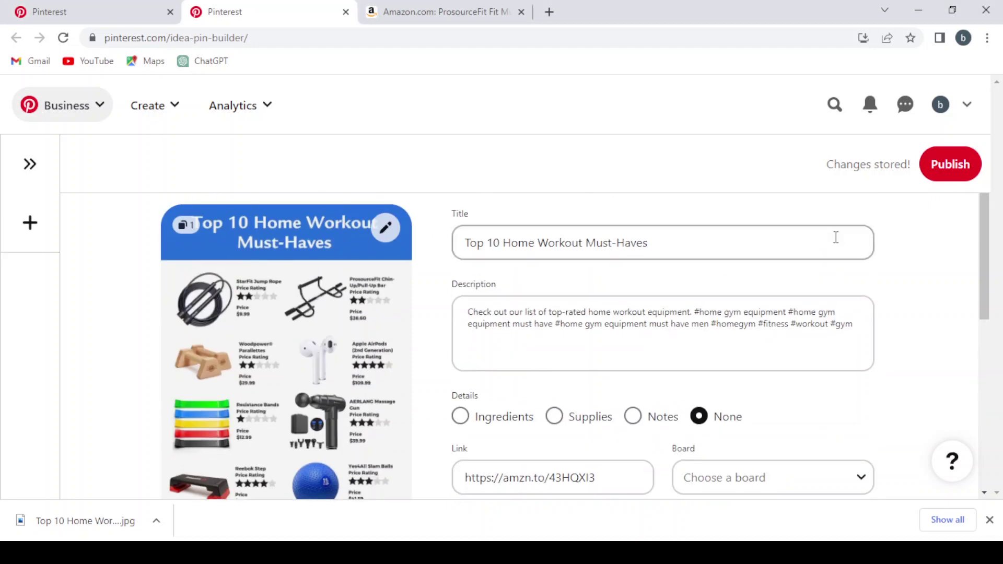
# - Publish the Top 10 Home Workout Must-Haves pin, overriding the Spotty connection warning
pyautogui.click(945, 174)
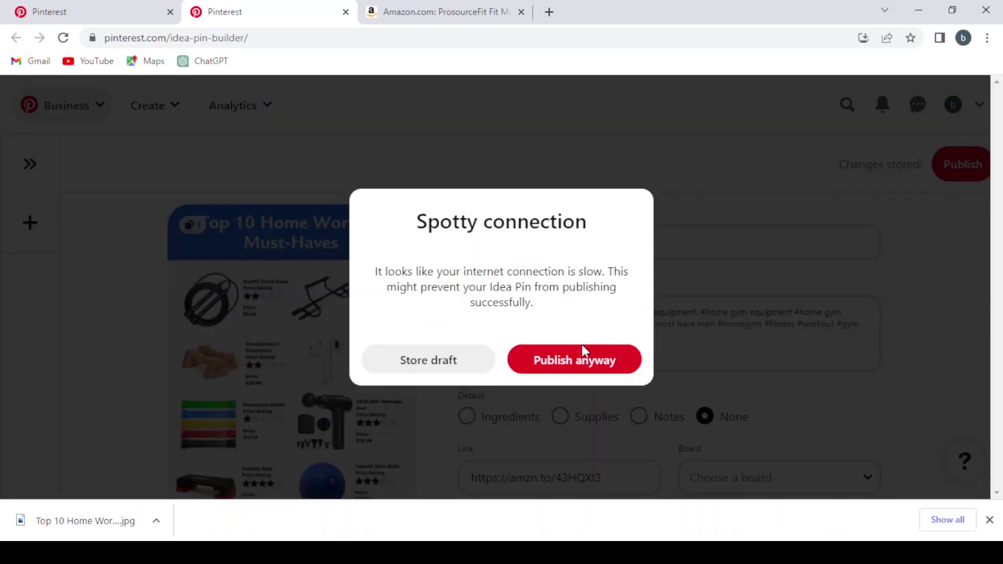
pyautogui.click(584, 364)
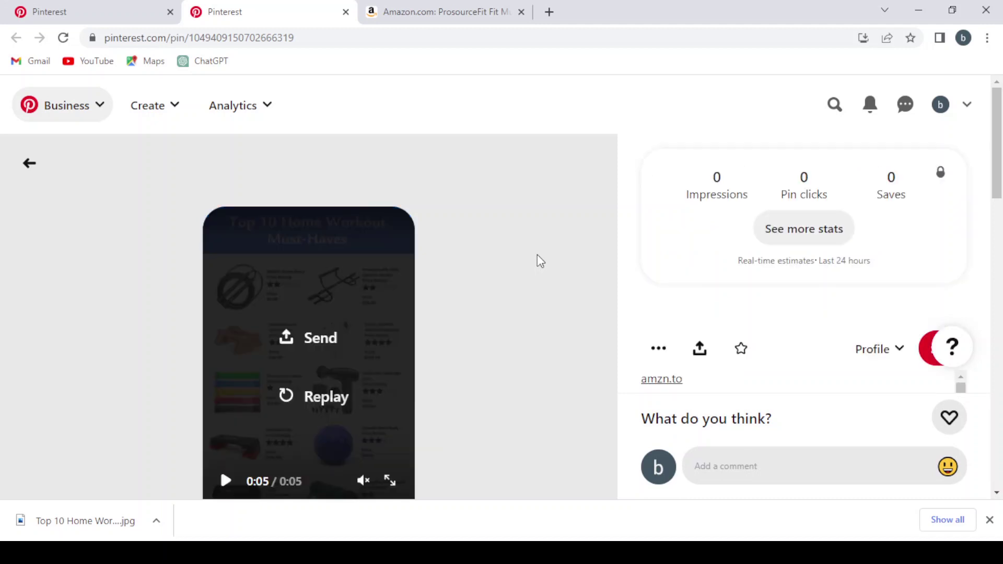
pyautogui.scroll(-2, 537, 255)
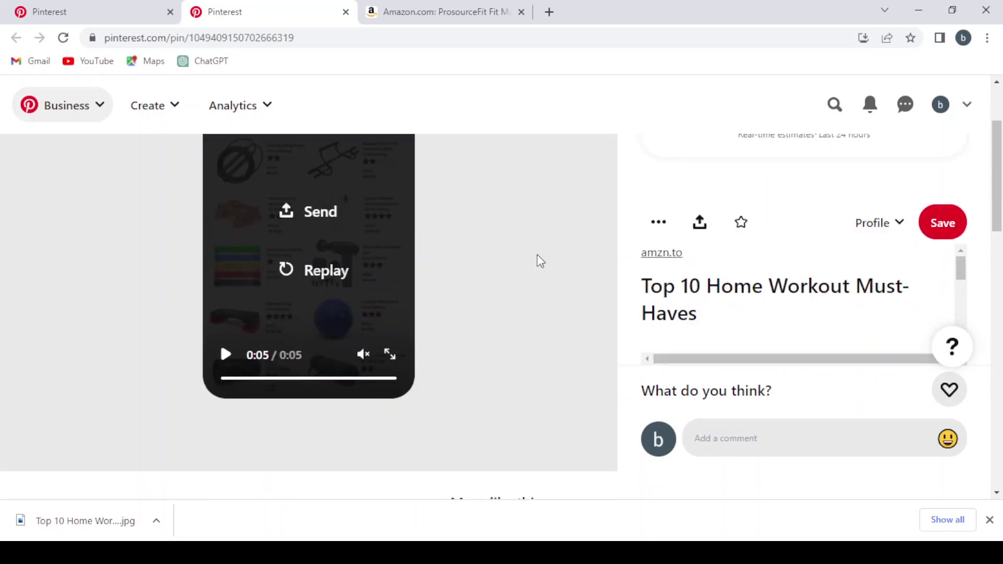
pyautogui.scroll(1, 537, 256)
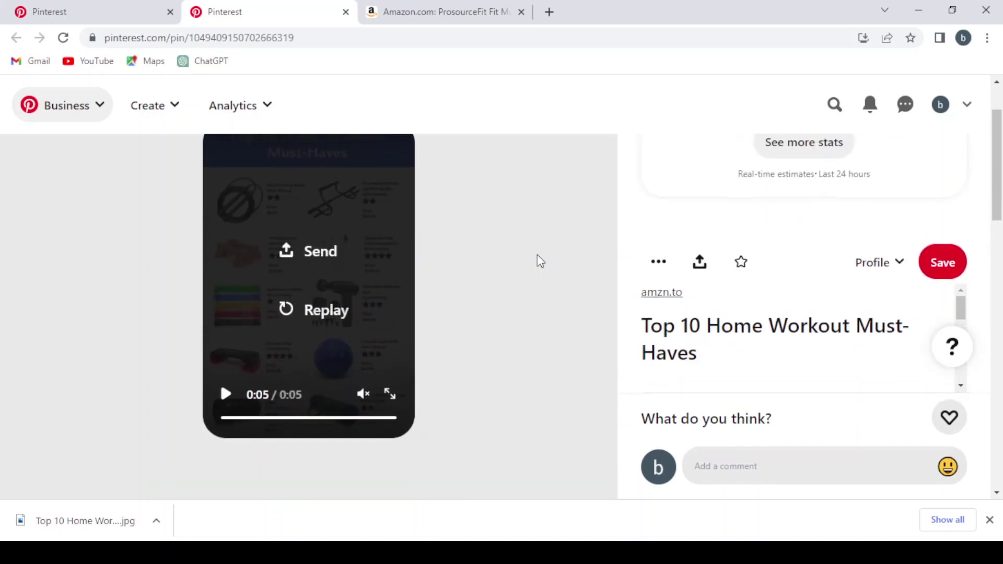